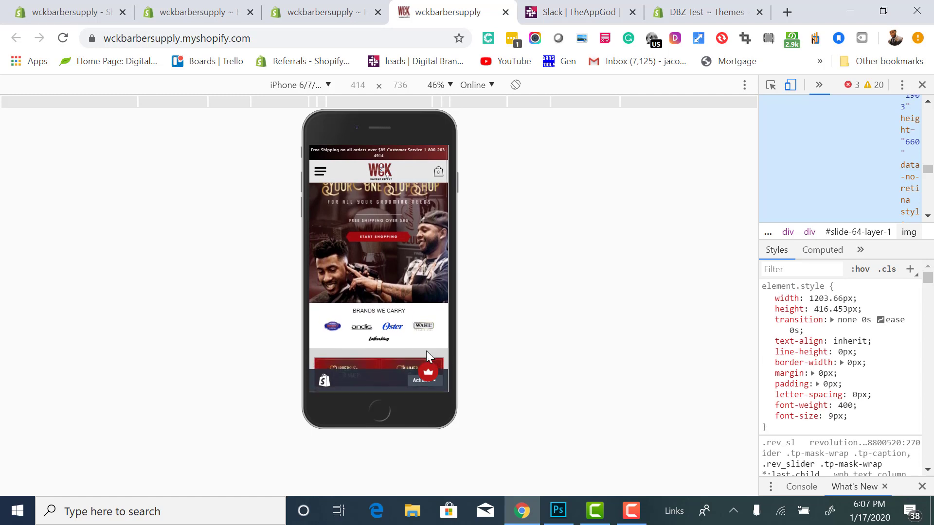
# Hide the Shopify admin bar in the mobile store preview, view the category banners and close the developer tools.
pyautogui.click(440, 383)
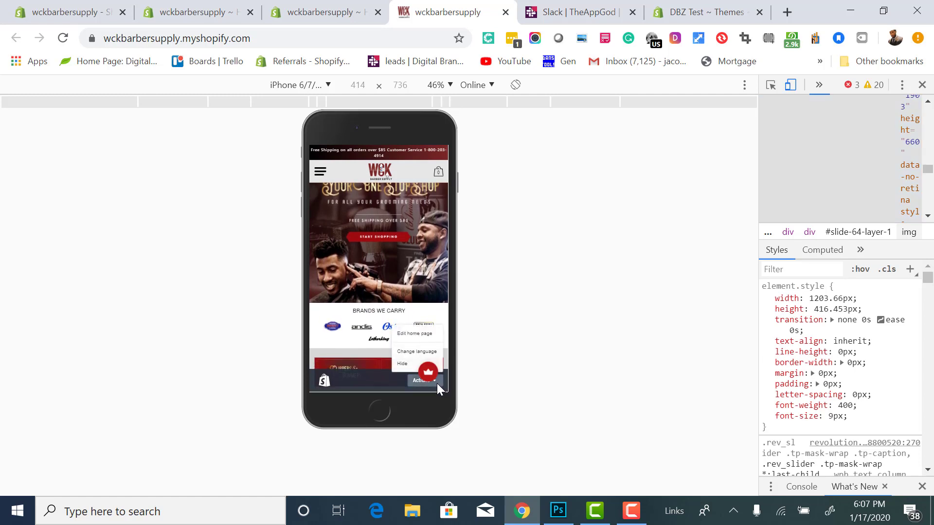
pyautogui.click(408, 363)
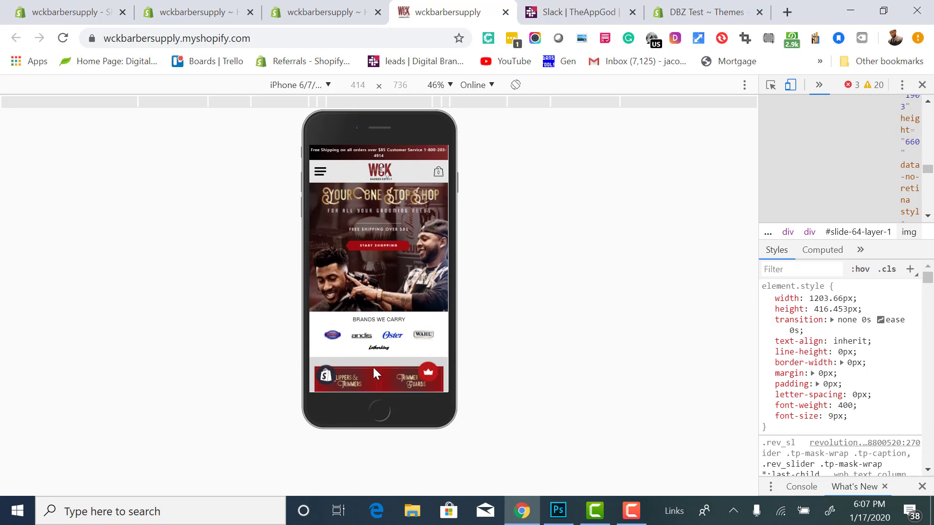
pyautogui.scroll(-5, 382, 382)
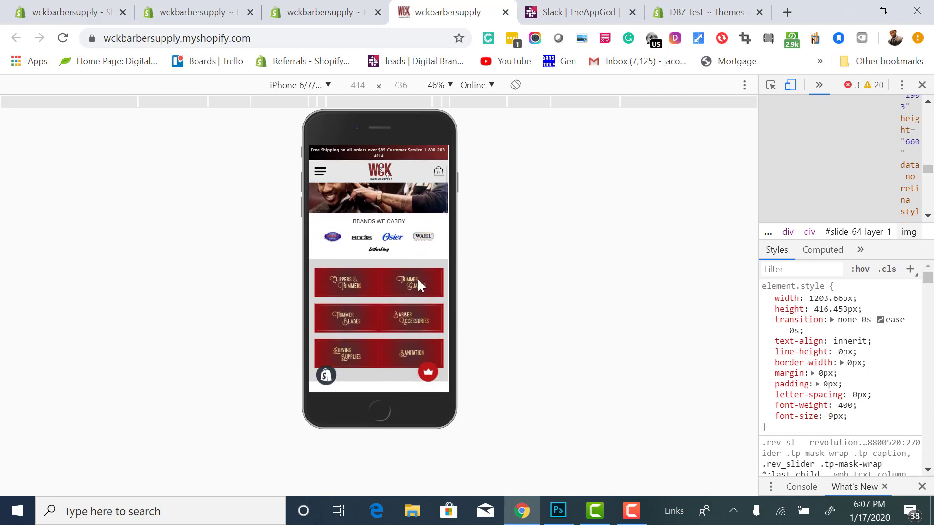
pyautogui.click(921, 85)
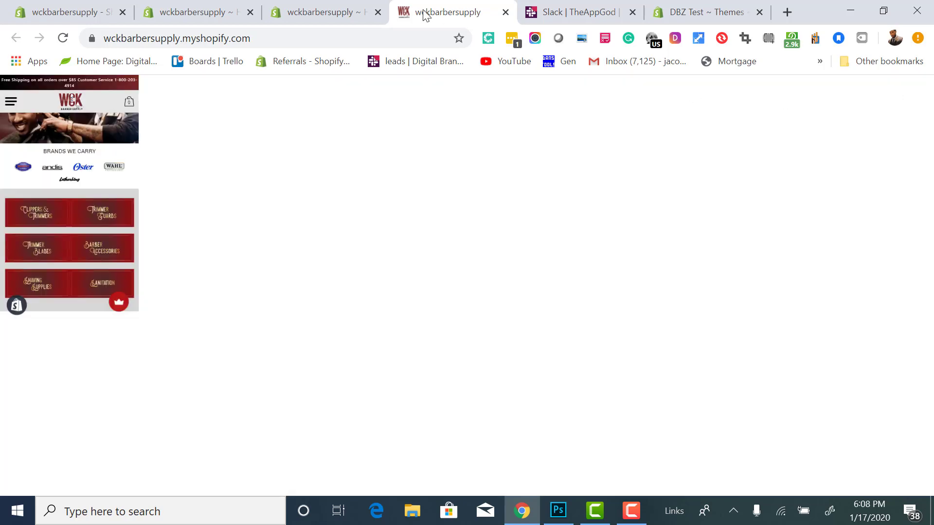
pyautogui.click(326, 10)
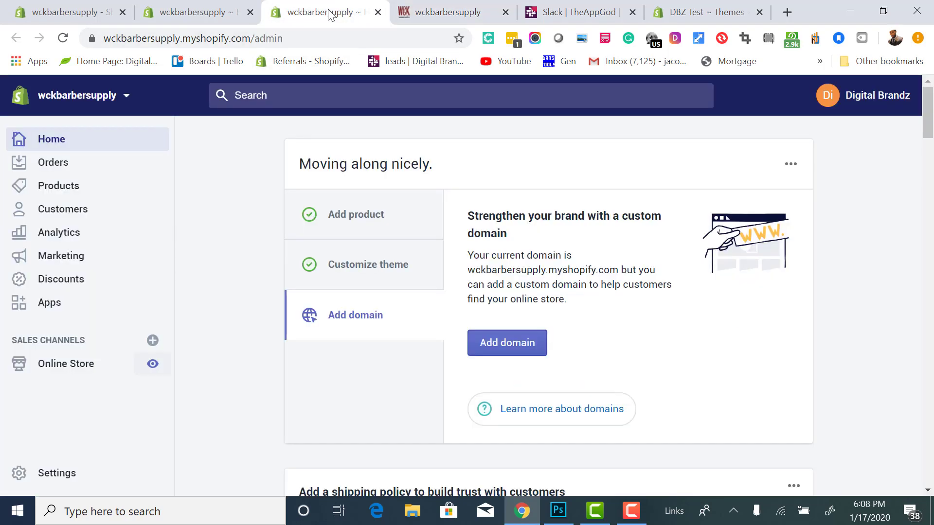
pyautogui.click(438, 20)
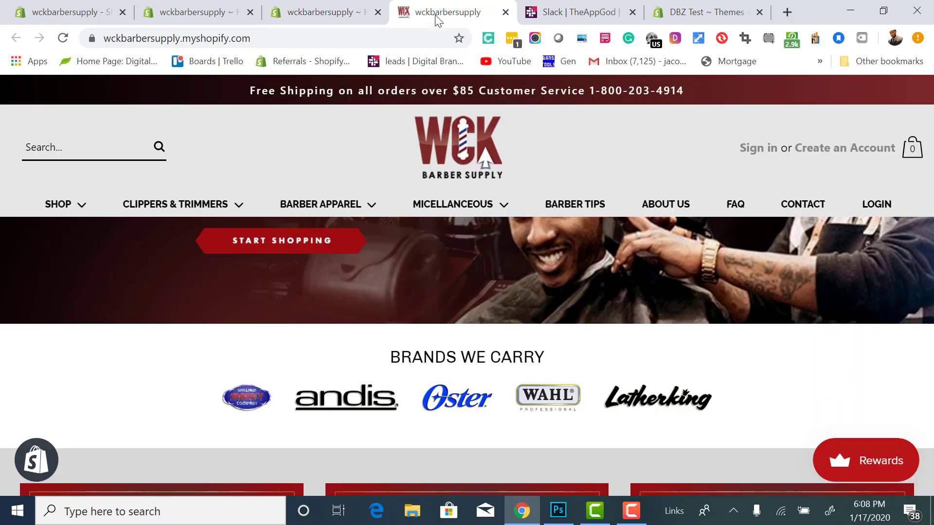
pyautogui.click(325, 17)
pyautogui.click(226, 15)
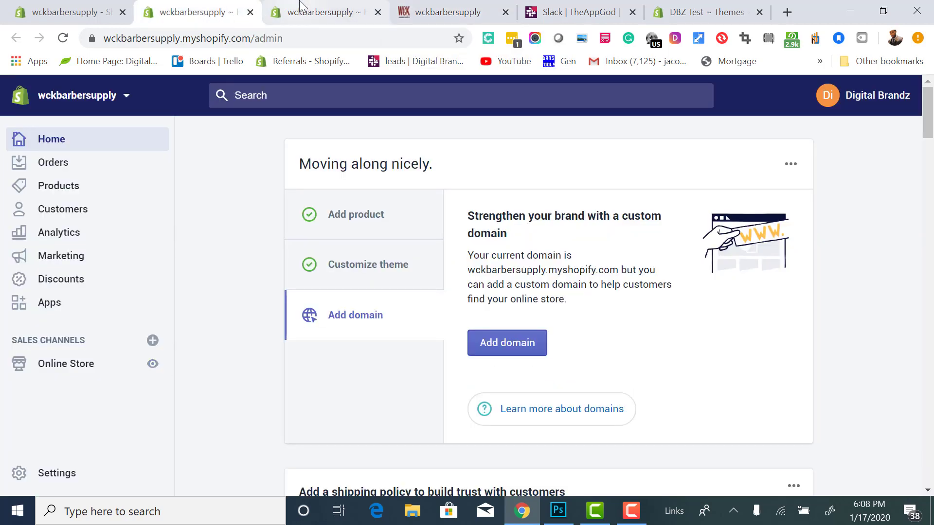
pyautogui.click(320, 13)
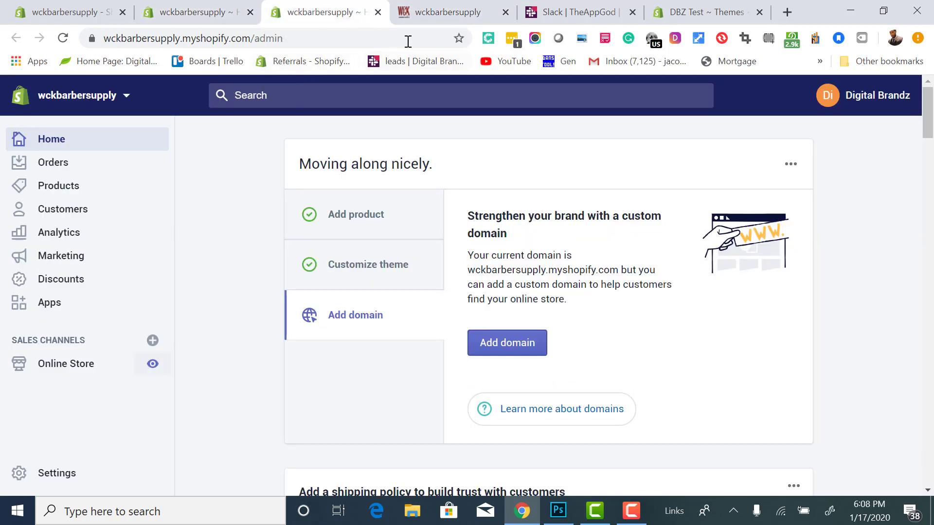
pyautogui.click(438, 10)
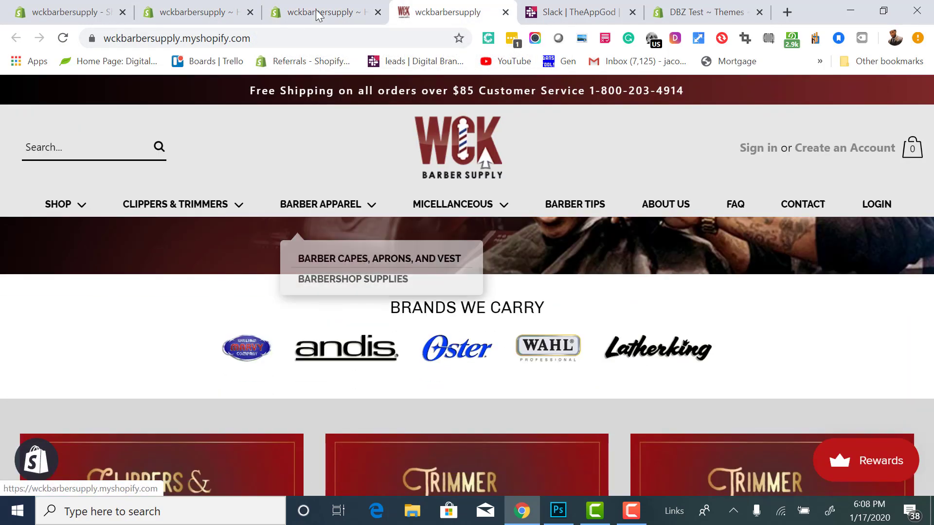
# Open the live Wckbarbersupply theme of the online store for customization from the store admin.
pyautogui.click(317, 13)
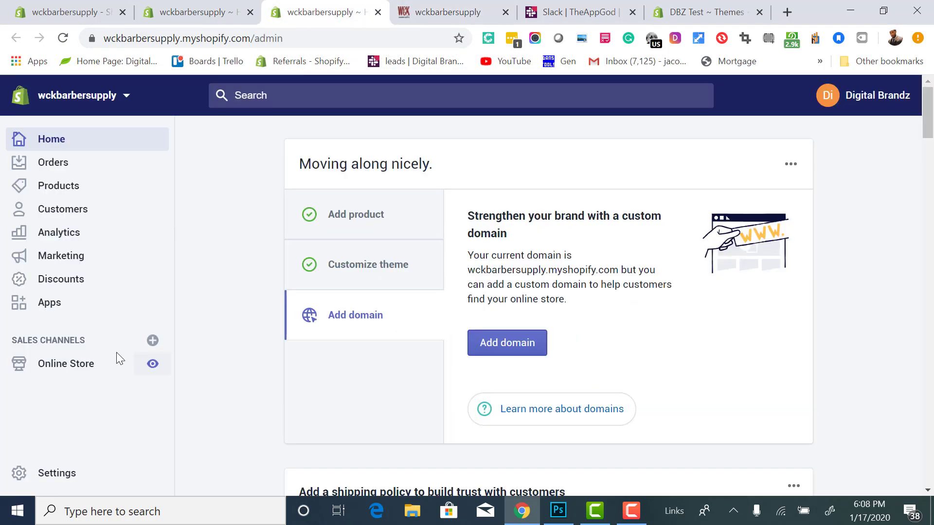
pyautogui.click(77, 365)
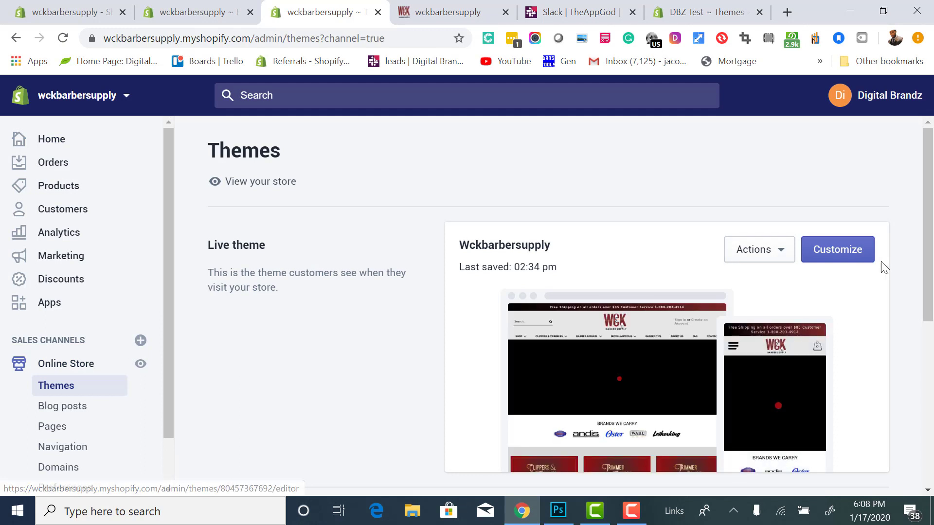
pyautogui.click(858, 262)
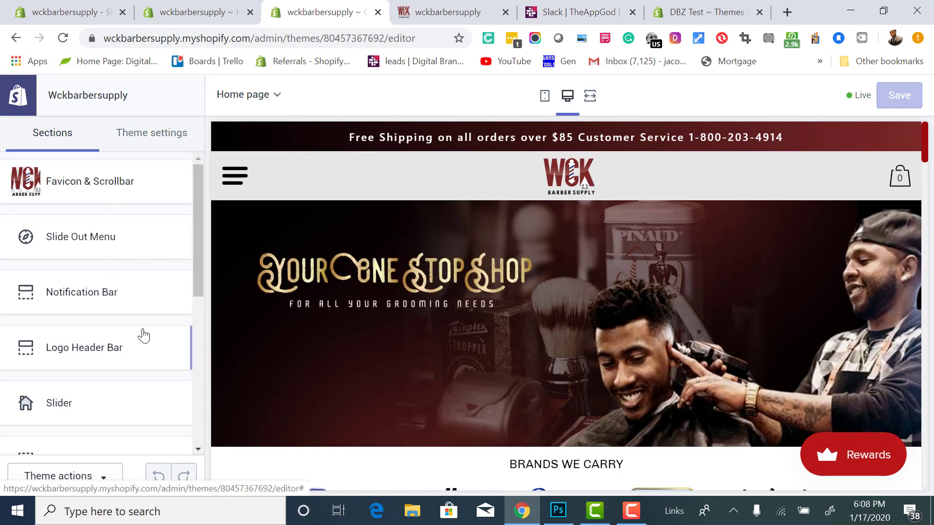
# Look over the home page preview and the settings of the Favicon & Scrollbar section.
pyautogui.scroll(-2, 299, 295)
pyautogui.scroll(1, 299, 294)
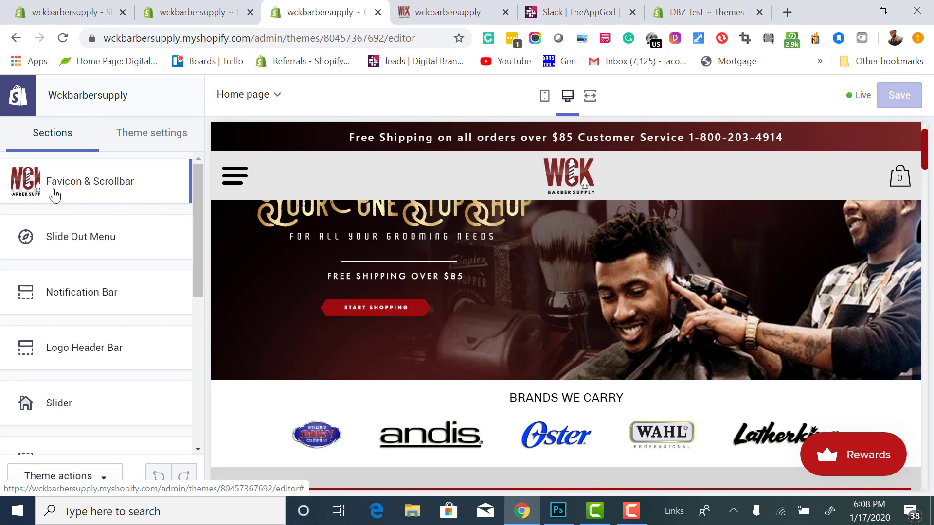
pyautogui.scroll(1, 297, 243)
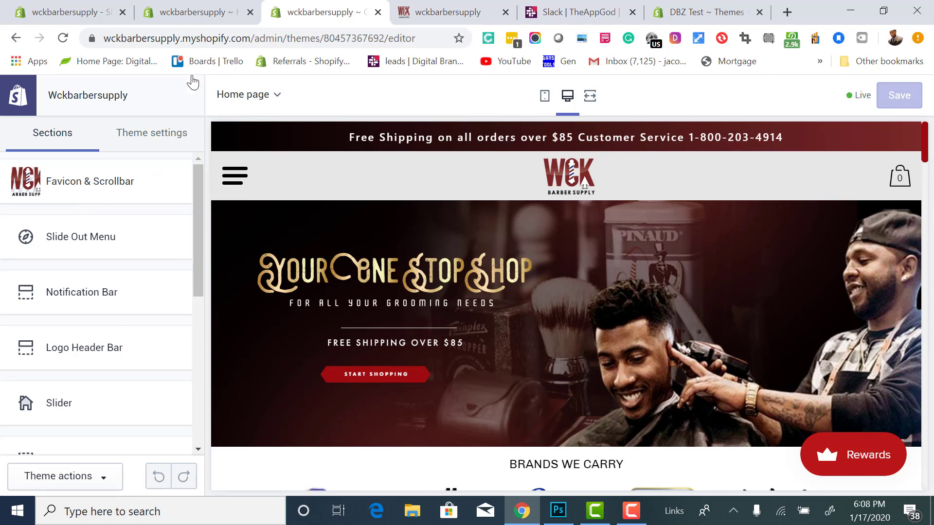
pyautogui.click(108, 168)
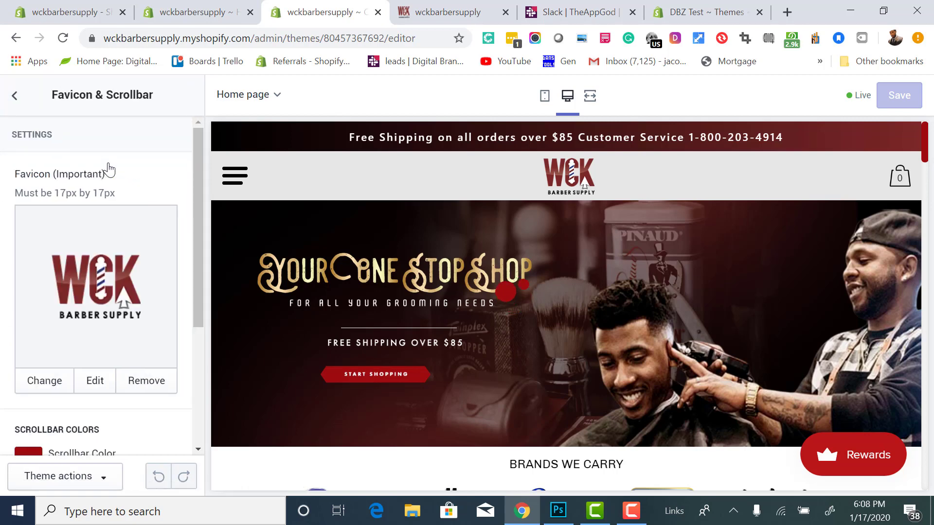
pyautogui.click(12, 108)
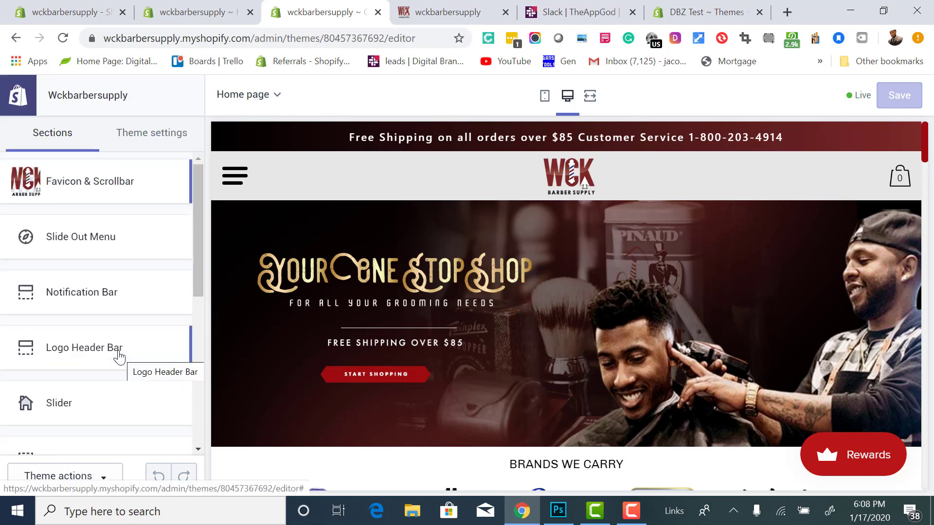
# Open the Slide Out Menu section and set its mobile menu background color to red #9E0B0F.
pyautogui.click(81, 236)
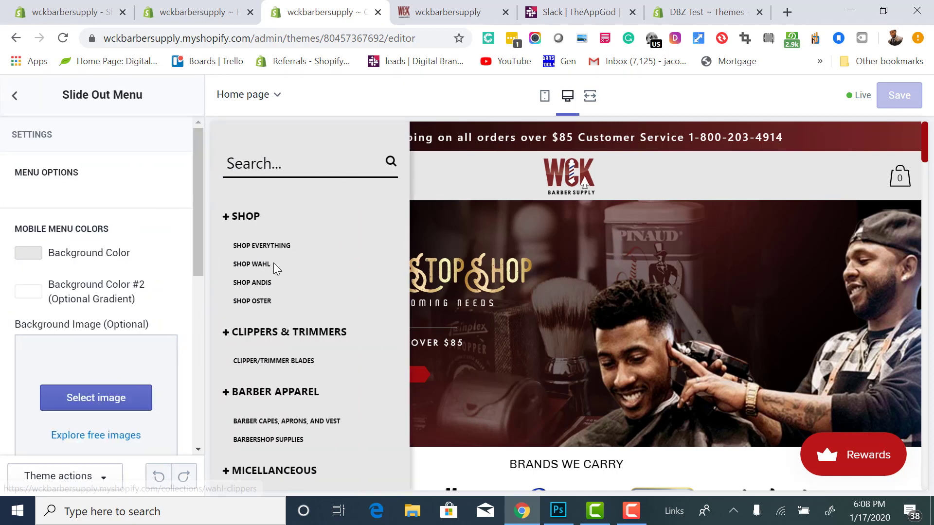
pyautogui.click(29, 291)
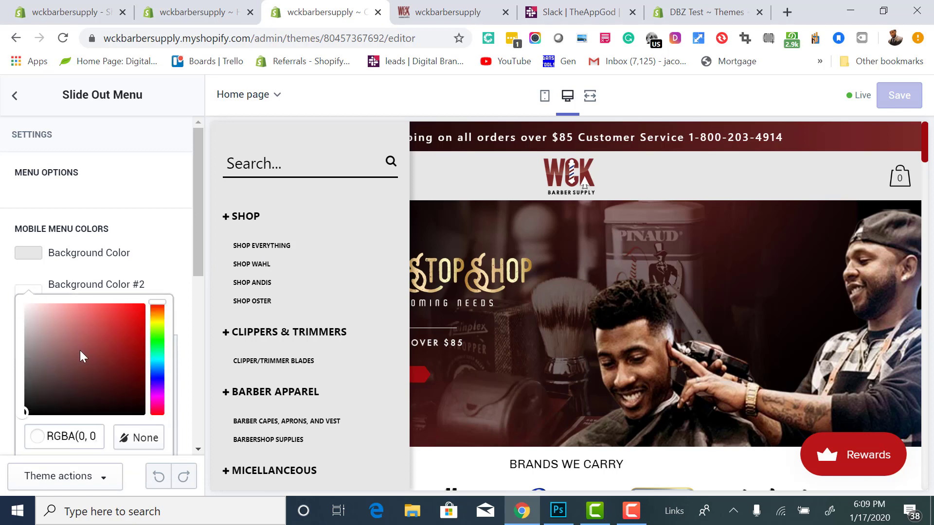
pyautogui.click(23, 259)
pyautogui.click(26, 256)
pyautogui.scroll(-1, 55, 312)
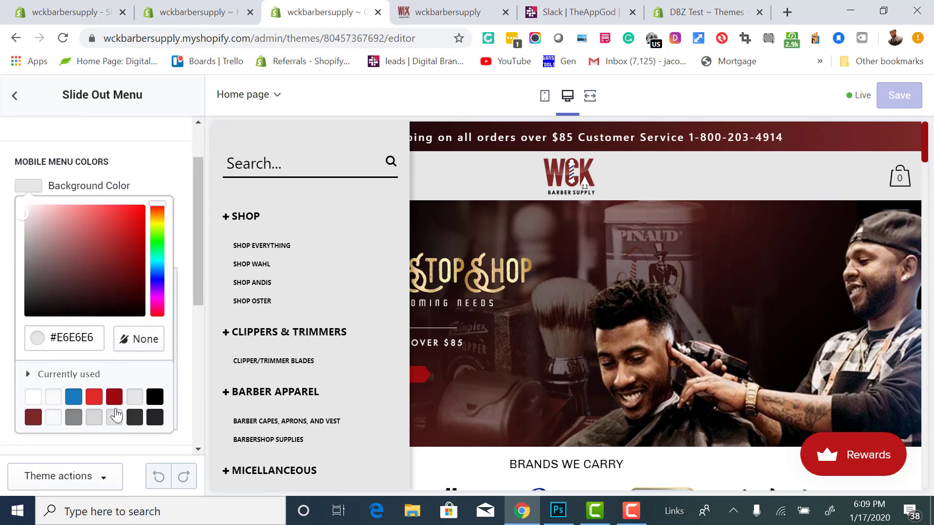
pyautogui.click(114, 397)
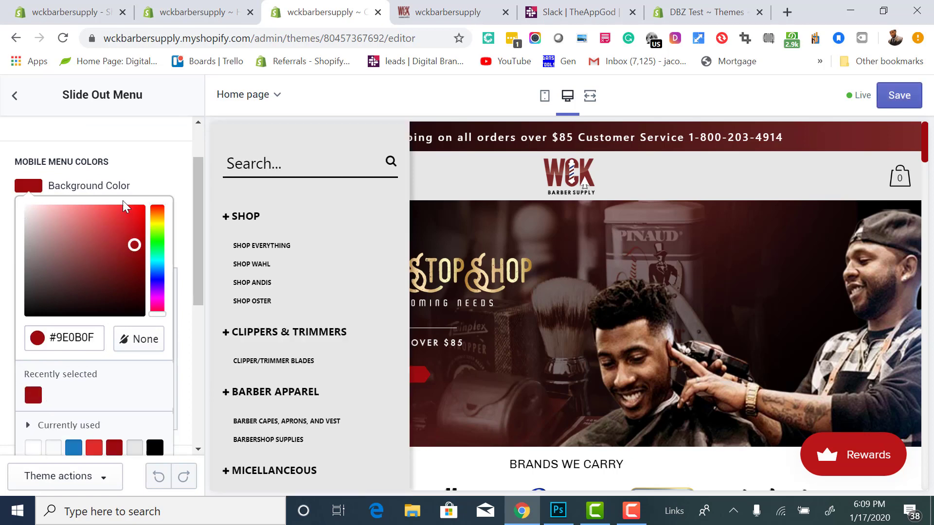
pyautogui.click(153, 166)
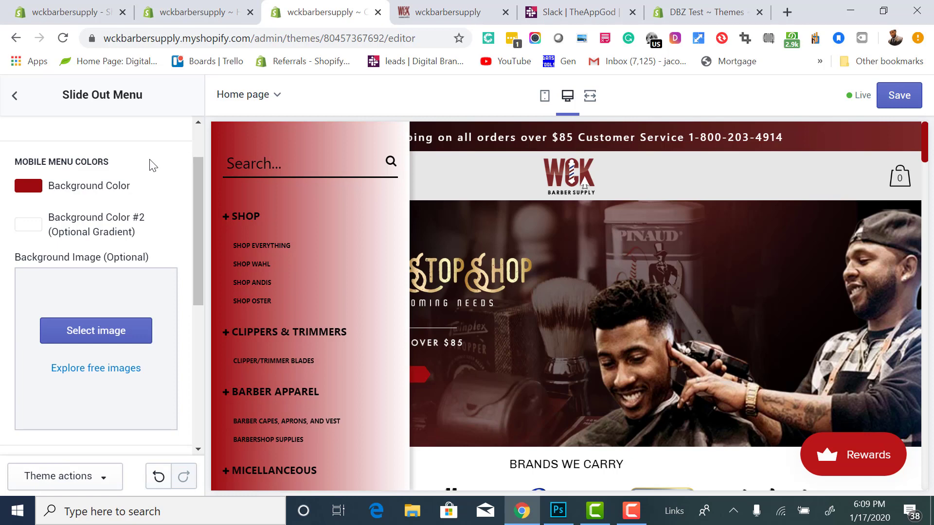
# Set the slide out menu's optional gradient color, Background Color #2, to red #9E0B0F.
pyautogui.click(35, 229)
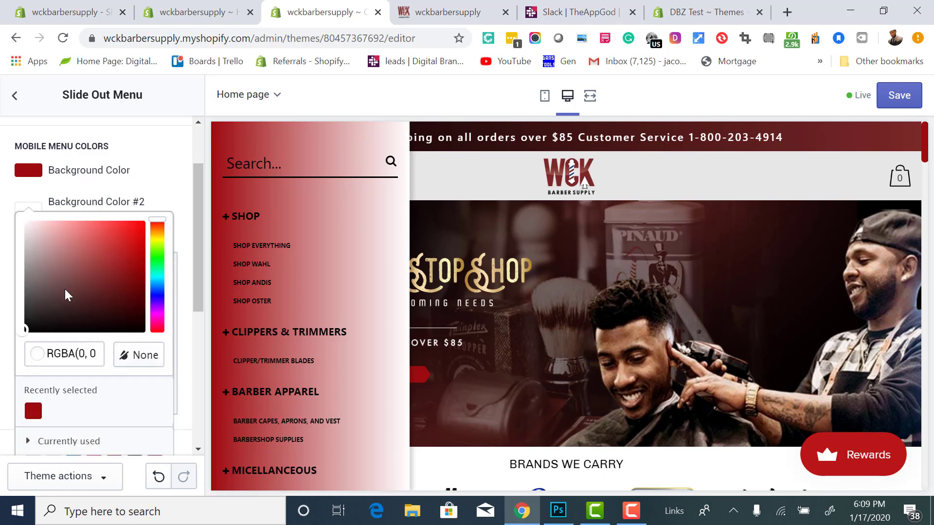
pyautogui.click(28, 406)
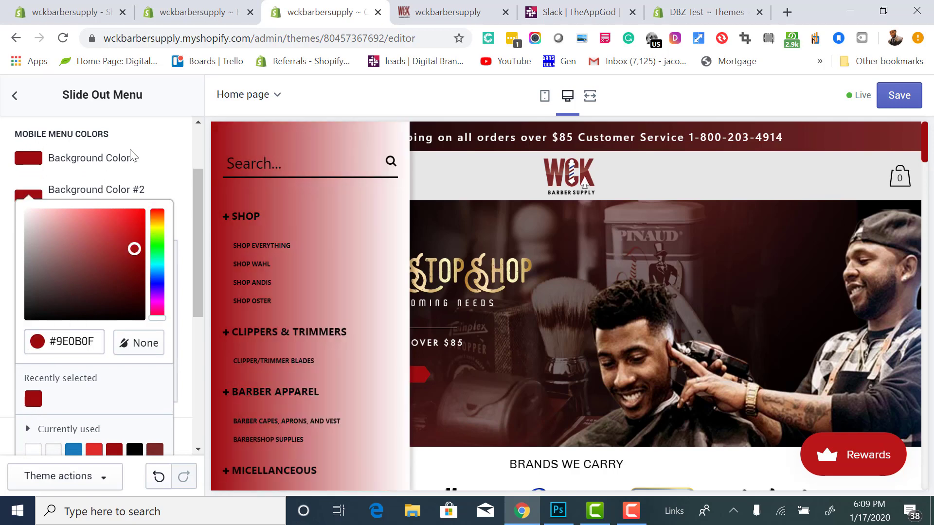
pyautogui.click(145, 150)
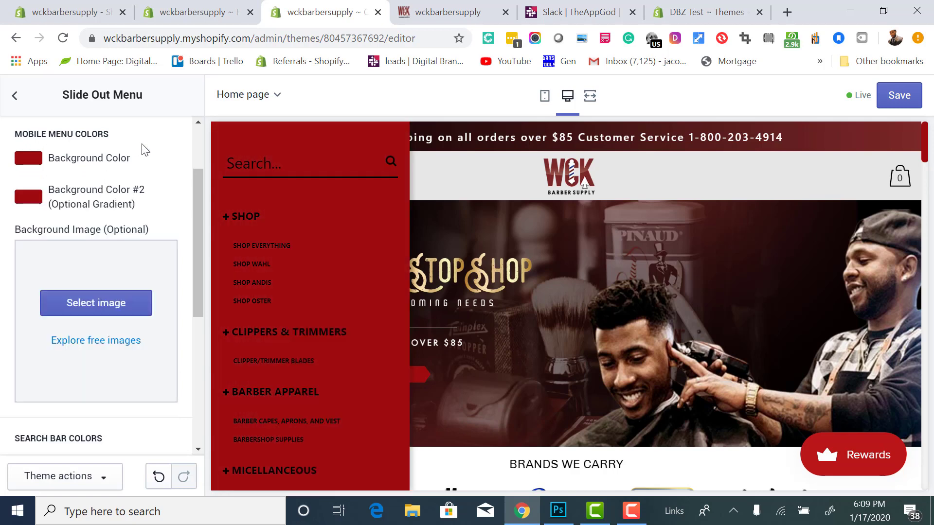
# Change the slide out menu's first background color to the dark maroon from the currently used colors.
pyautogui.click(29, 162)
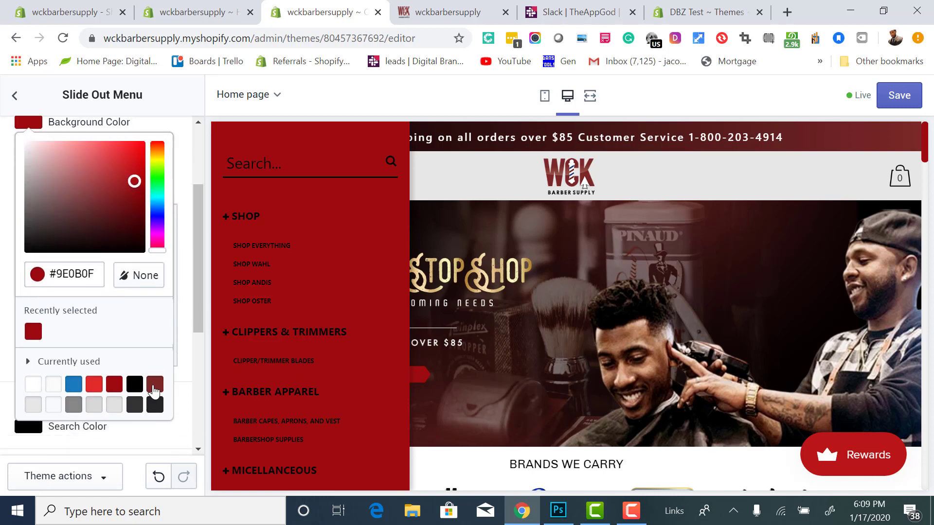
pyautogui.click(154, 385)
pyautogui.click(181, 149)
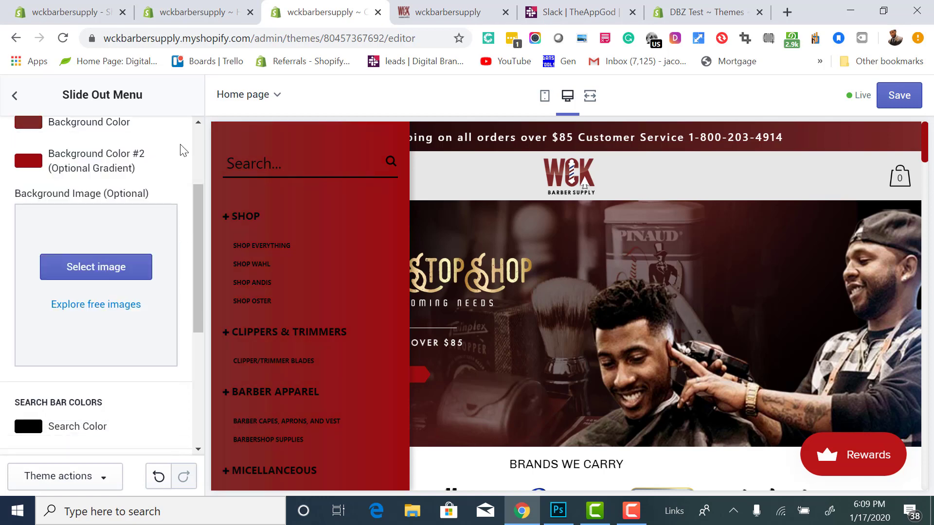
# Set the slide out menu's Background Color #2 to the muted pink #B08C8D.
pyautogui.click(27, 163)
pyautogui.moveTo(103, 205); pyautogui.dragTo(47, 204)
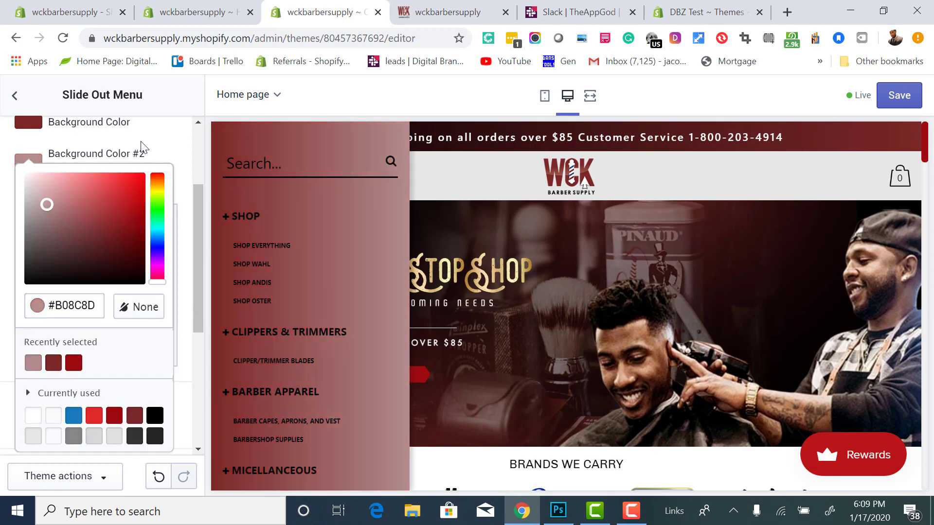
pyautogui.click(143, 147)
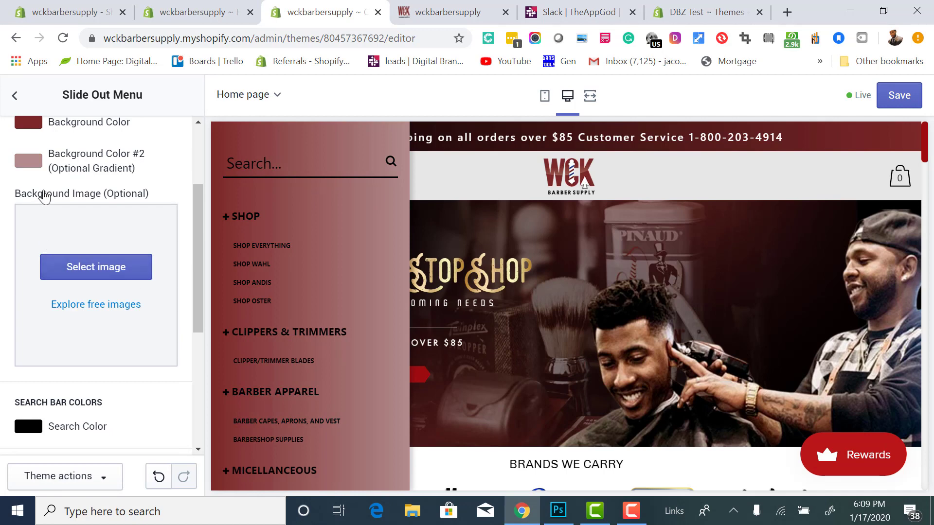
# Open the library for the slide out menu's background image and try the black-and-white barber photo.
pyautogui.click(74, 267)
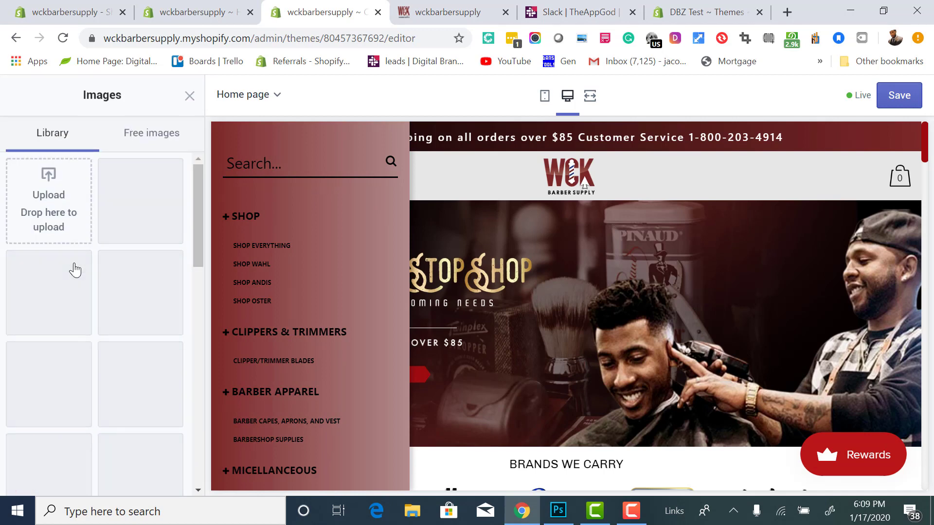
pyautogui.scroll(-7, 97, 314)
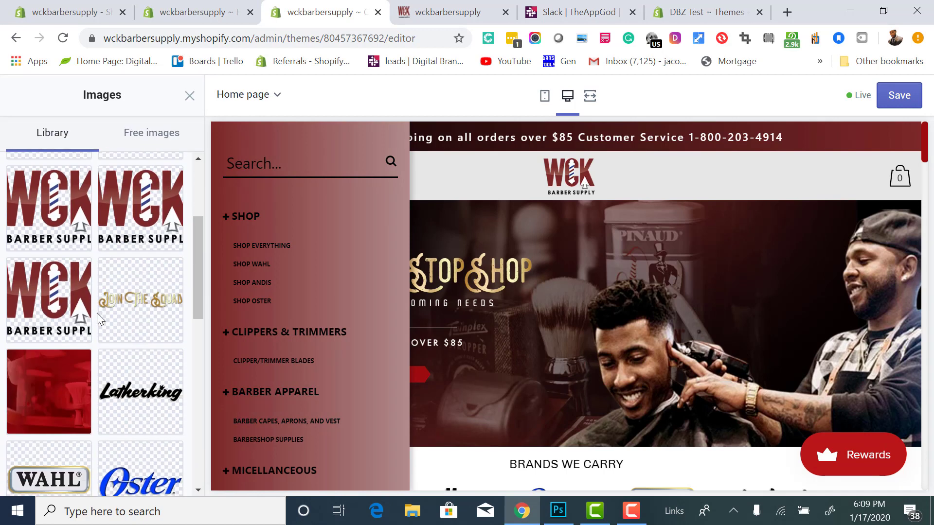
pyautogui.scroll(-8, 68, 307)
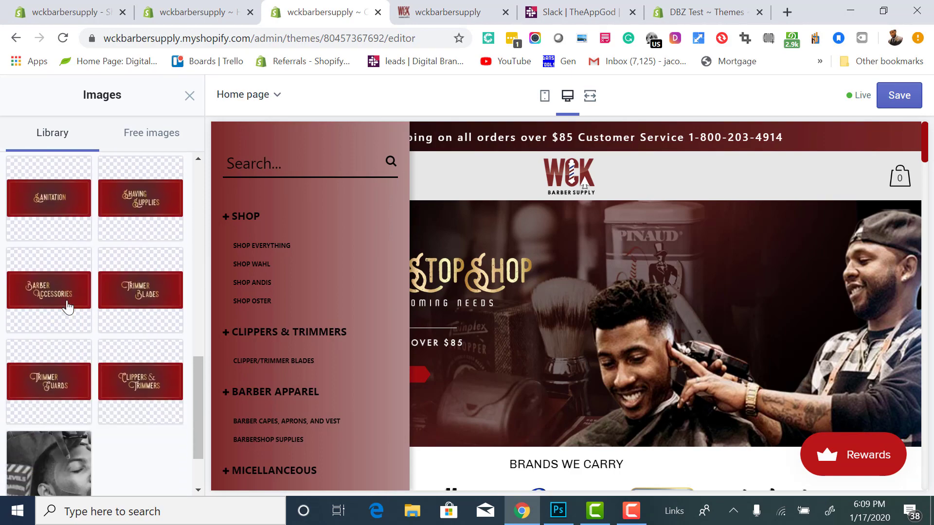
pyautogui.click(70, 389)
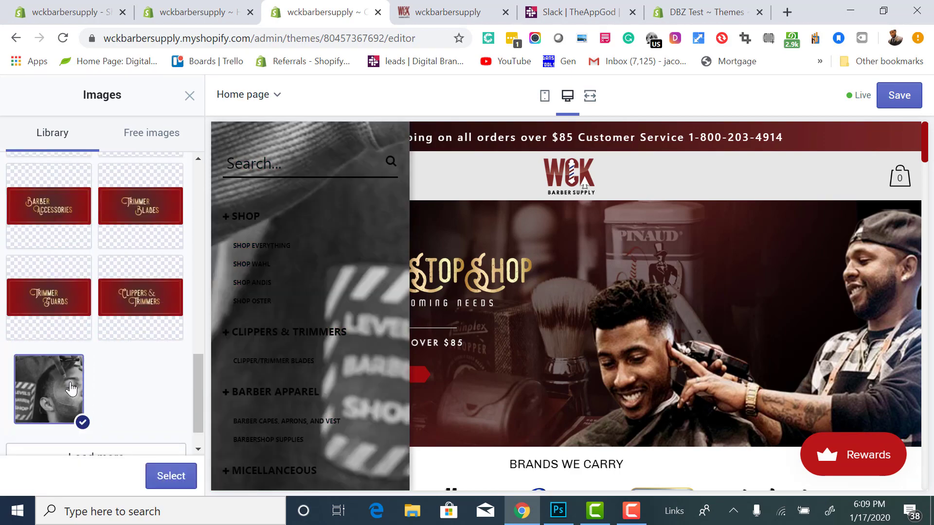
pyautogui.scroll(1, 79, 370)
pyautogui.scroll(-1, 80, 373)
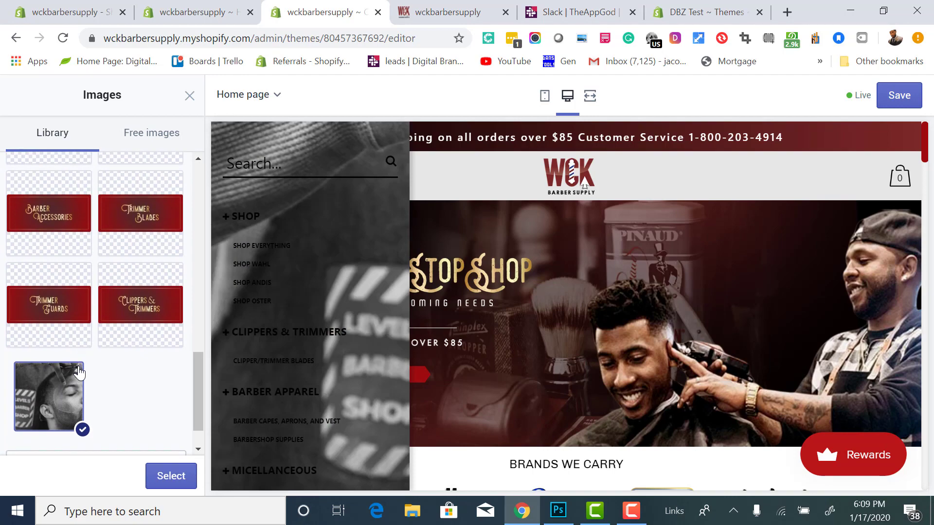
# Try the red-tinted barber image as the slide out menu's background and close the image library without selecting it.
pyautogui.scroll(-1, 79, 372)
pyautogui.scroll(10, 80, 373)
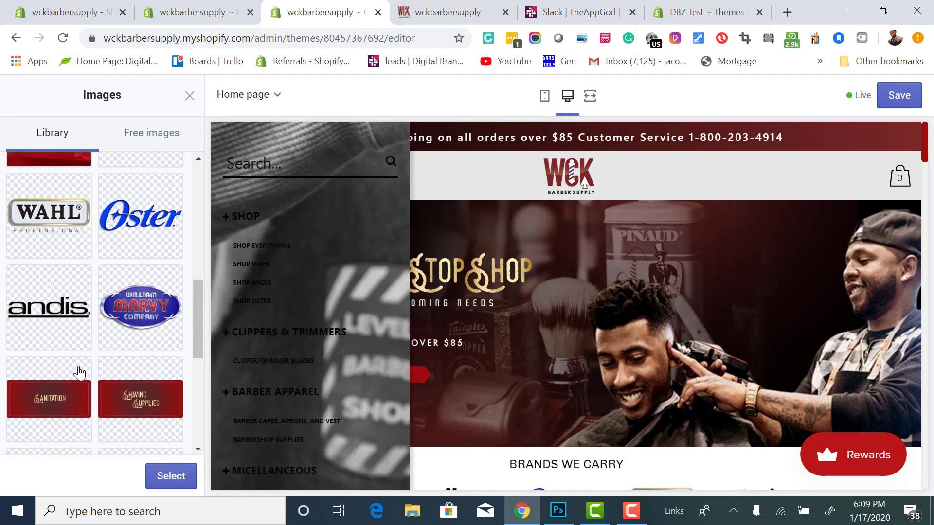
pyautogui.click(61, 366)
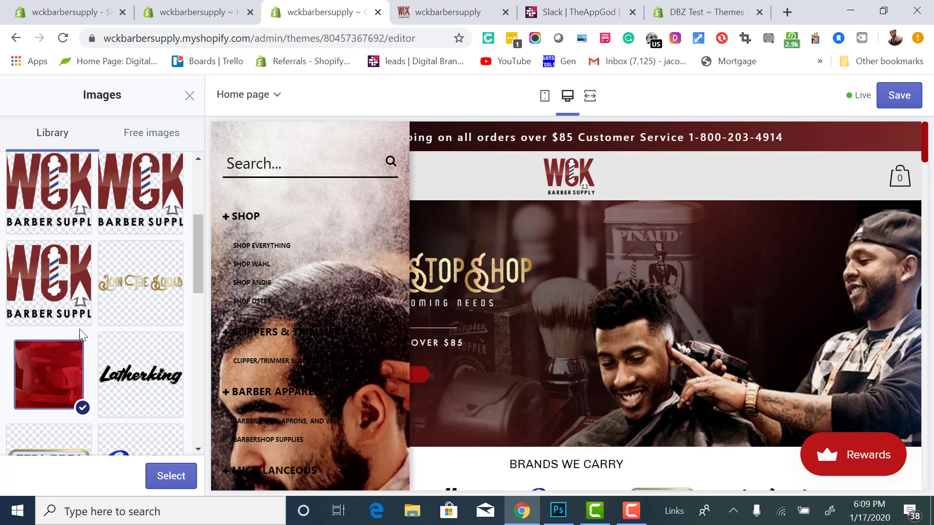
pyautogui.scroll(-1, 76, 338)
pyautogui.scroll(-3, 244, 329)
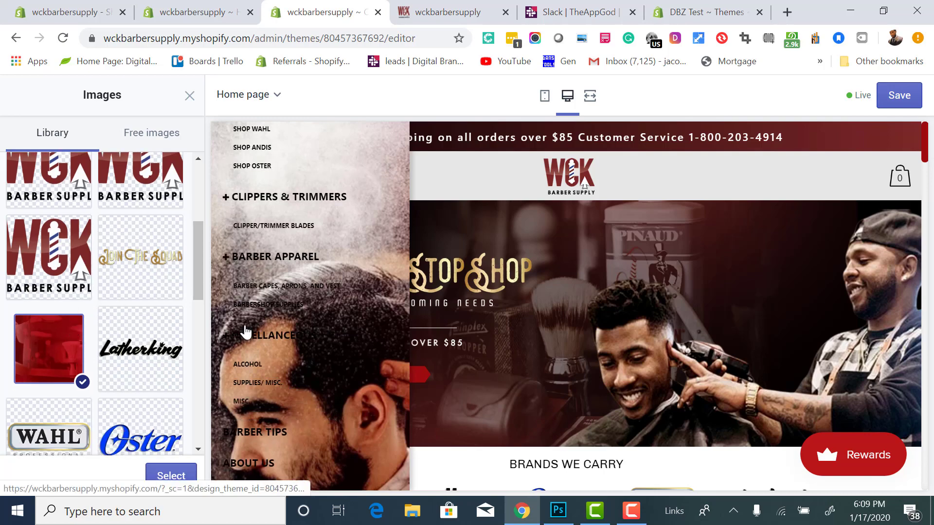
pyautogui.scroll(3, 246, 332)
pyautogui.scroll(5, 156, 314)
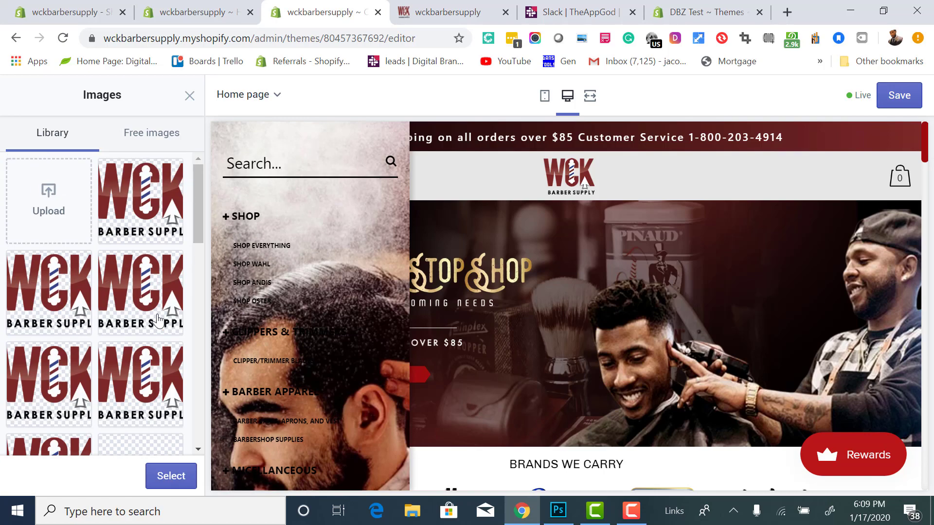
pyautogui.click(189, 95)
# Set the slide out menu's Search Color to white #FFFFFF.
pyautogui.scroll(-1, 107, 311)
pyautogui.scroll(-3, 108, 311)
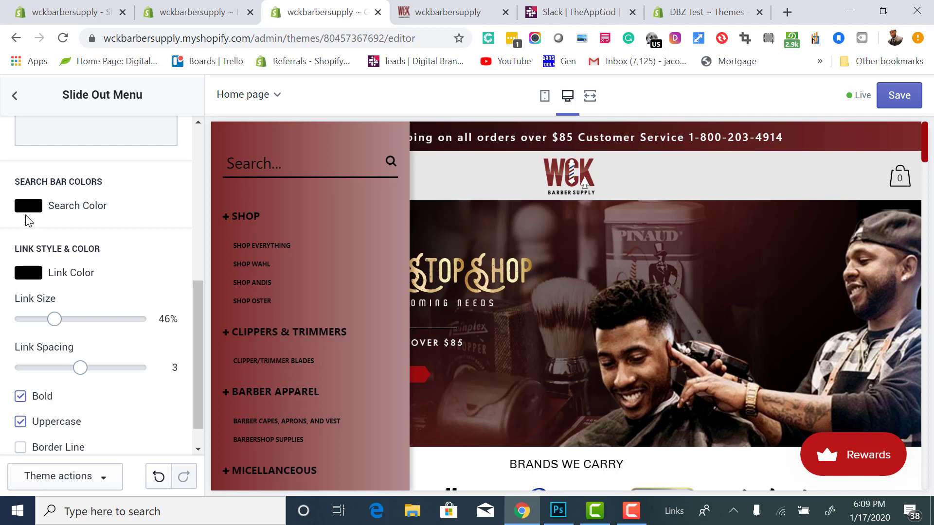
pyautogui.click(28, 210)
pyautogui.moveTo(53, 264); pyautogui.dragTo(2, 204)
pyautogui.click(7, 205)
pyautogui.click(28, 210)
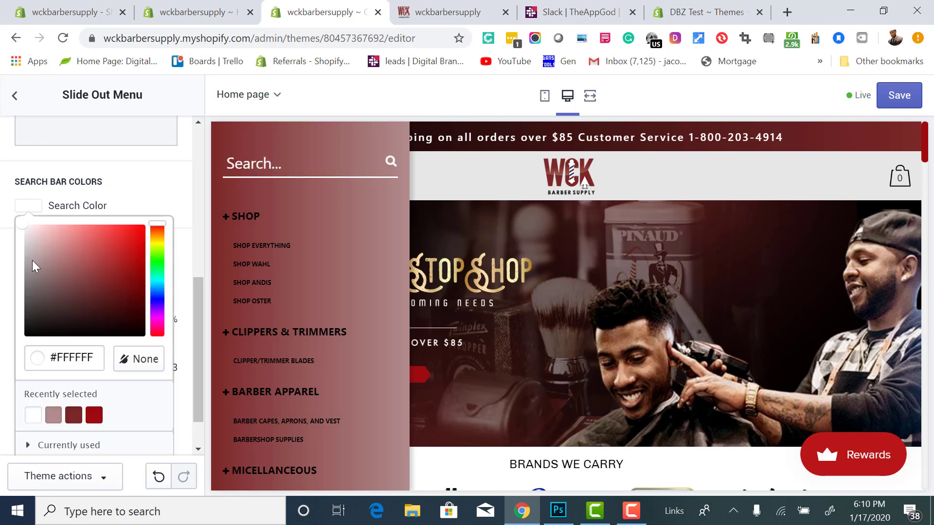
# Set the slide out menu's Search Color to black #000000 and return to the sections list.
pyautogui.click(10, 258)
pyautogui.click(28, 205)
pyautogui.moveTo(46, 261); pyautogui.dragTo(26, 351)
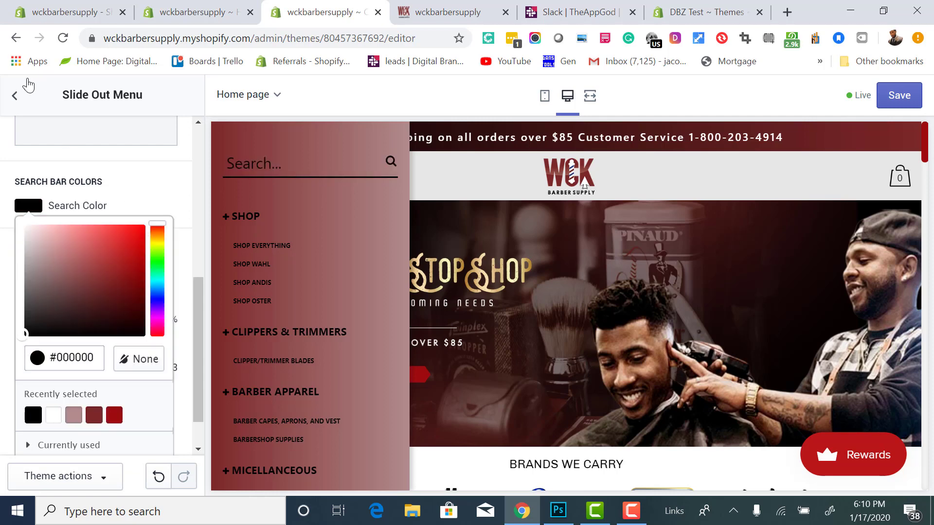
pyautogui.click(14, 95)
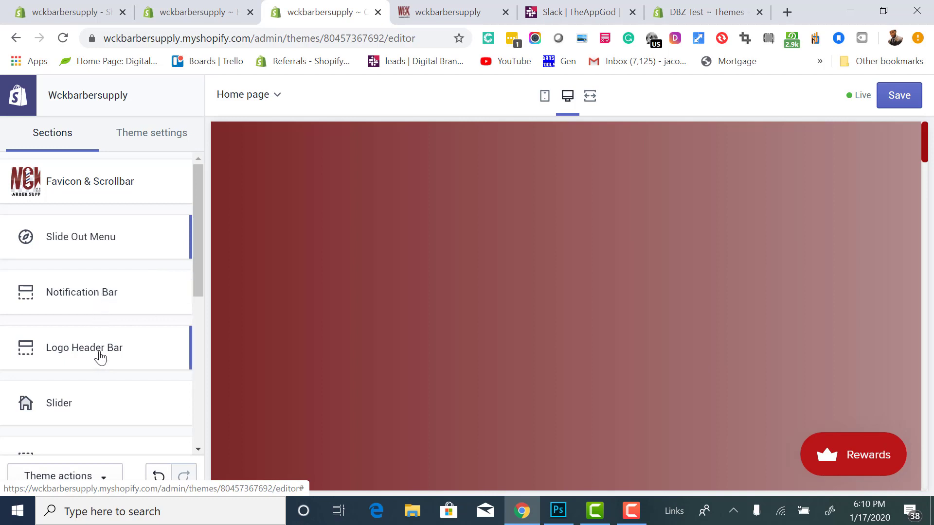
# Examine the collection tiles on the live storefront's home page and return to the theme editor.
pyautogui.scroll(-3, 100, 358)
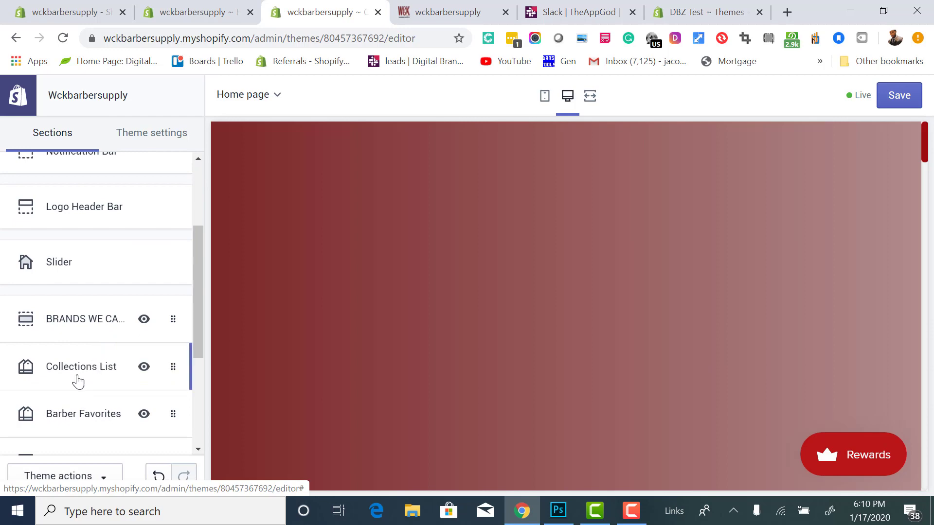
pyautogui.click(428, 10)
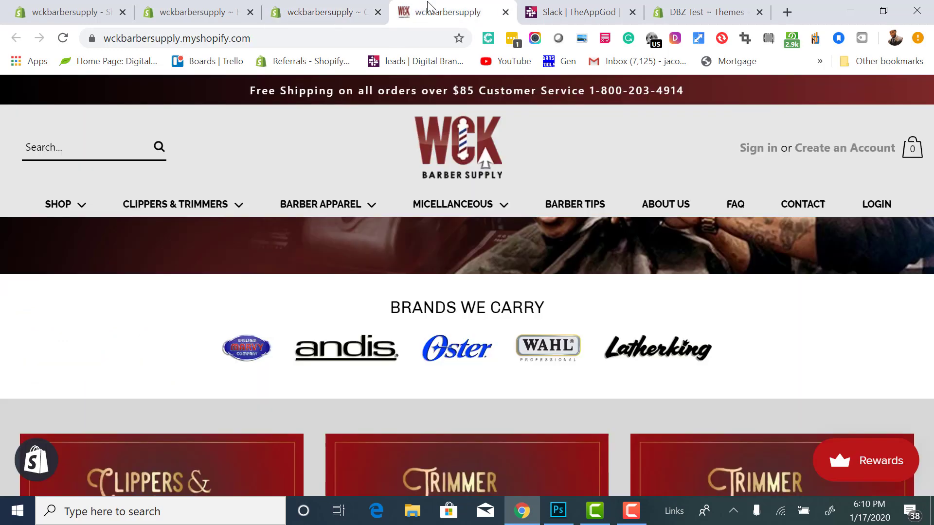
pyautogui.scroll(-2, 407, 286)
pyautogui.scroll(-3, 407, 286)
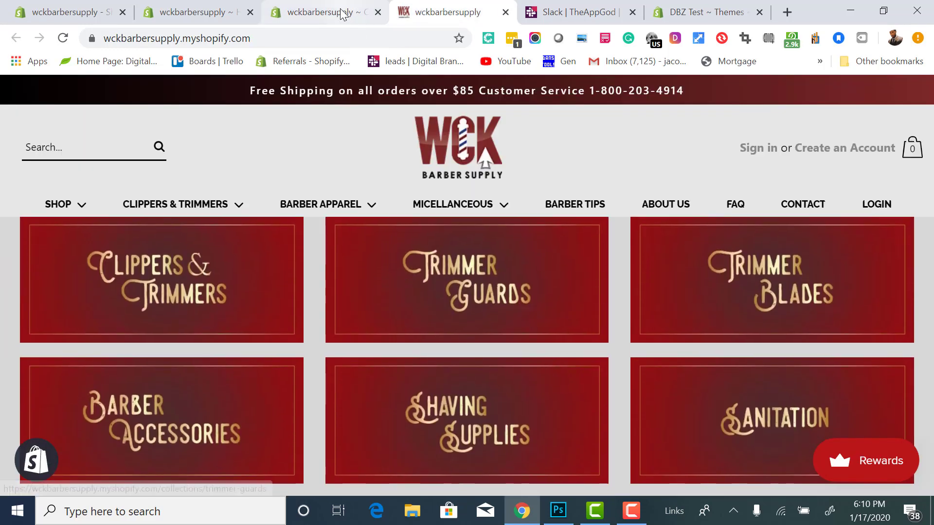
pyautogui.click(343, 13)
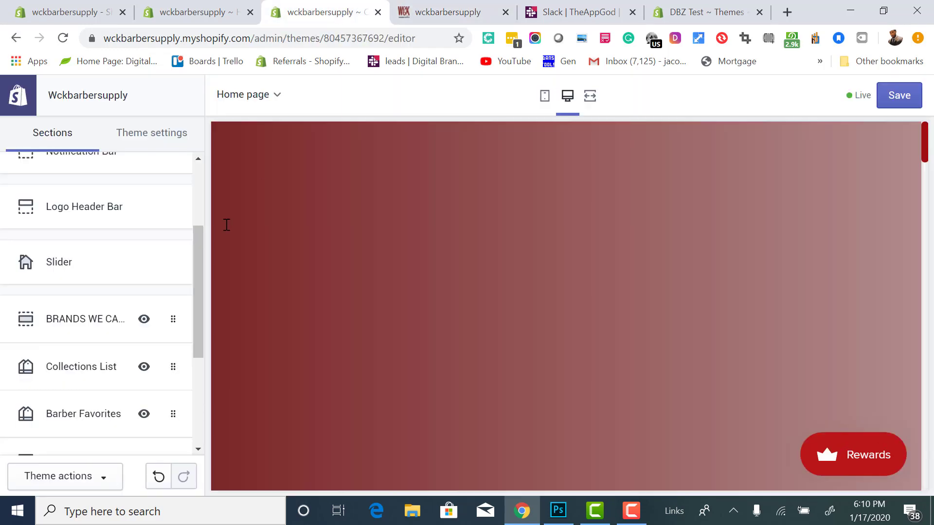
# Reload the theme editor and discard the unsaved changes.
pyautogui.click(75, 369)
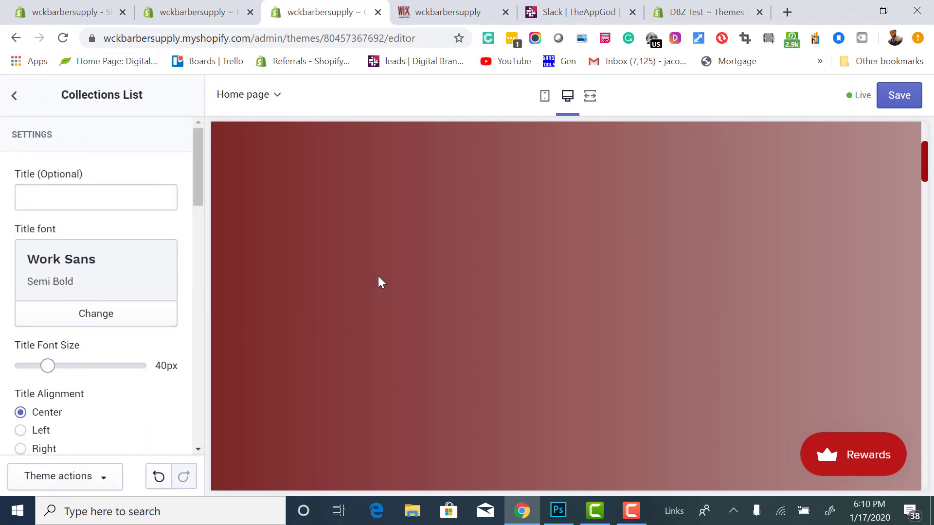
pyautogui.click(63, 38)
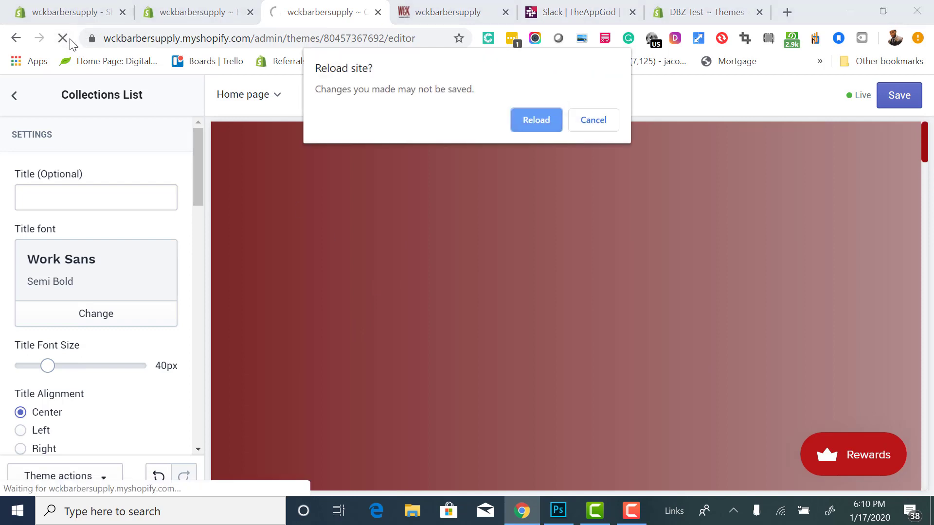
pyautogui.click(532, 118)
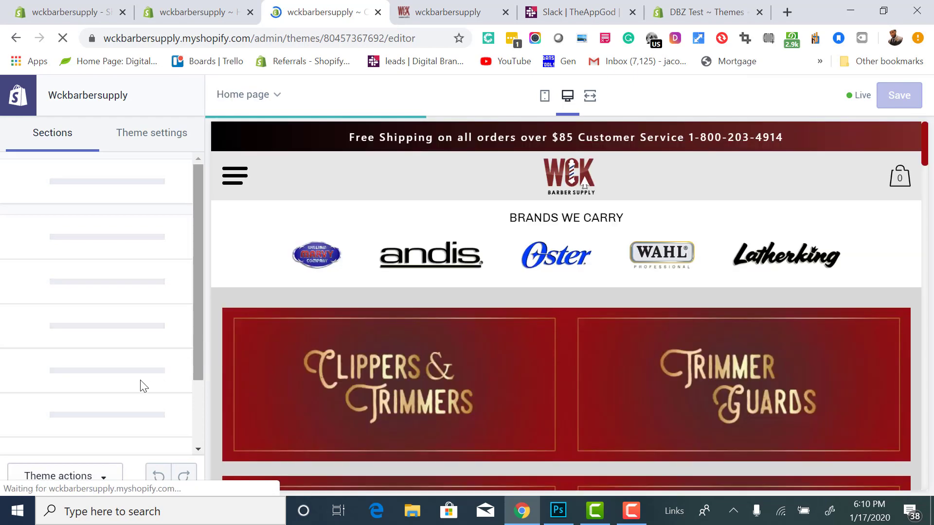
# Open the Collections List section's settings and expand its first collection block down to the URL setting.
pyautogui.scroll(-4, 76, 317)
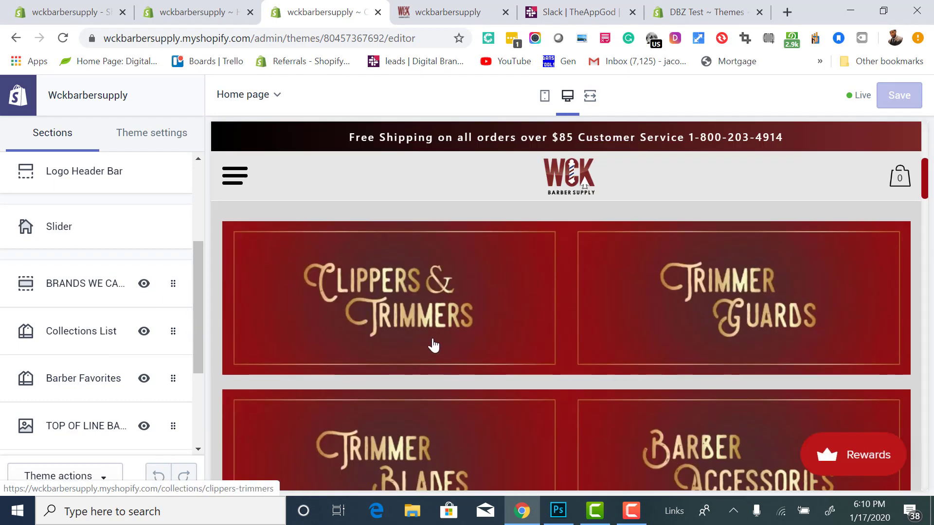
pyautogui.click(51, 340)
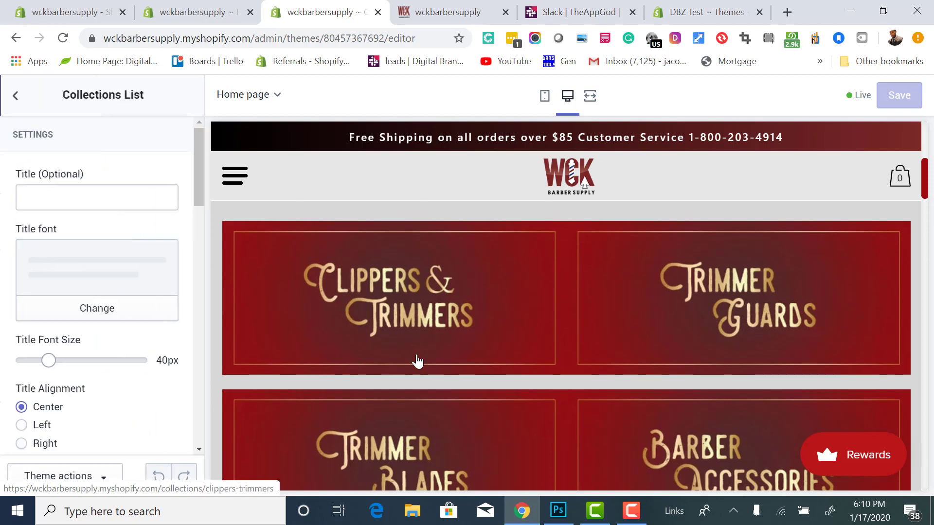
pyautogui.scroll(-7, 73, 340)
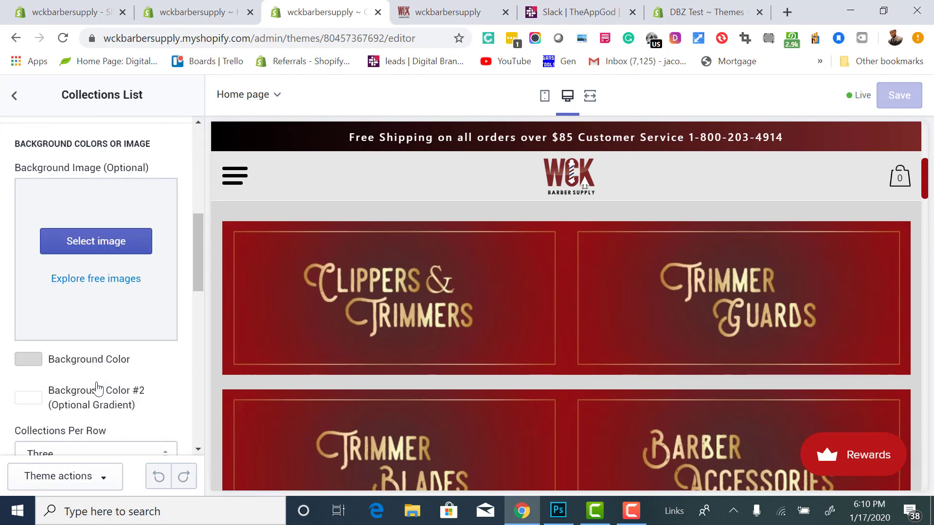
pyautogui.scroll(-1, 272, 368)
pyautogui.scroll(-3, 271, 369)
pyautogui.scroll(-7, 125, 402)
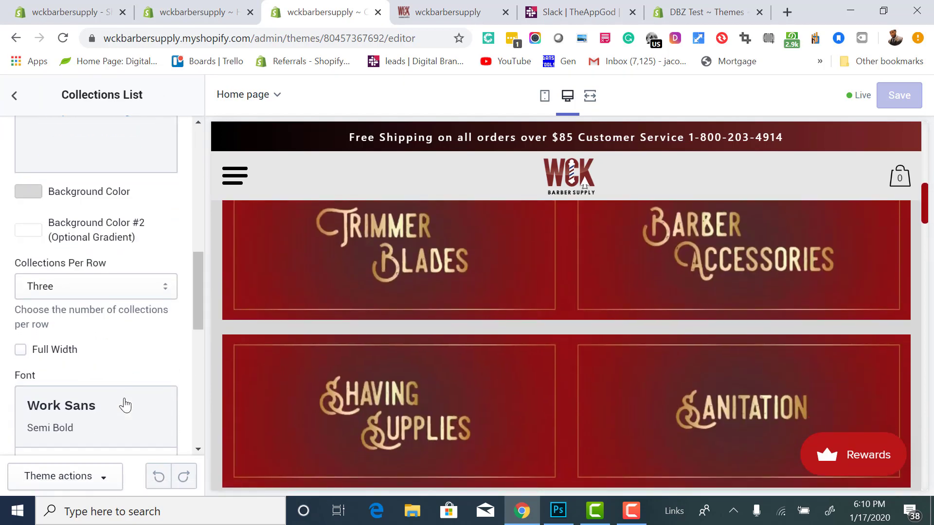
pyautogui.scroll(-4, 125, 405)
pyautogui.click(59, 227)
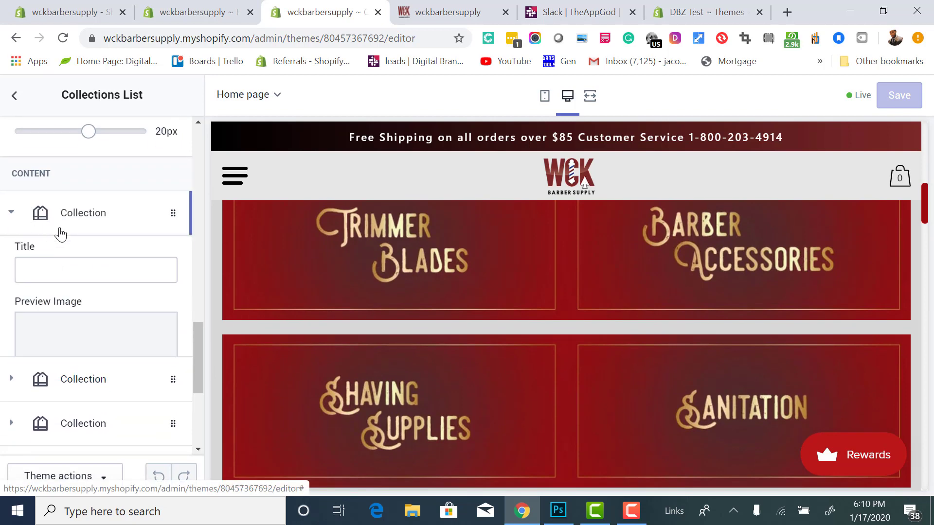
pyautogui.scroll(-5, 112, 289)
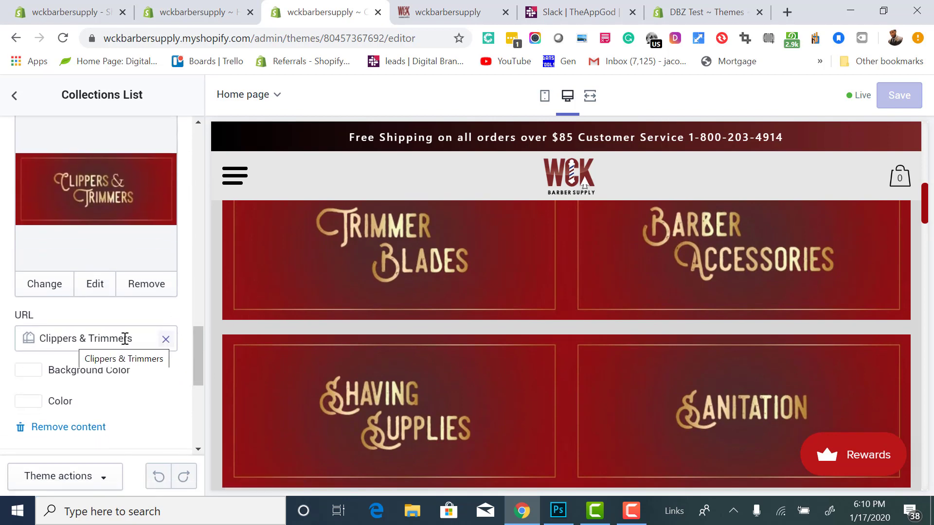
# Clear the first collection block's URL, search for "clippers" and relink it to Clippers & Trimmers, and expand the second collection block.
pyautogui.click(165, 339)
pyautogui.click(119, 343)
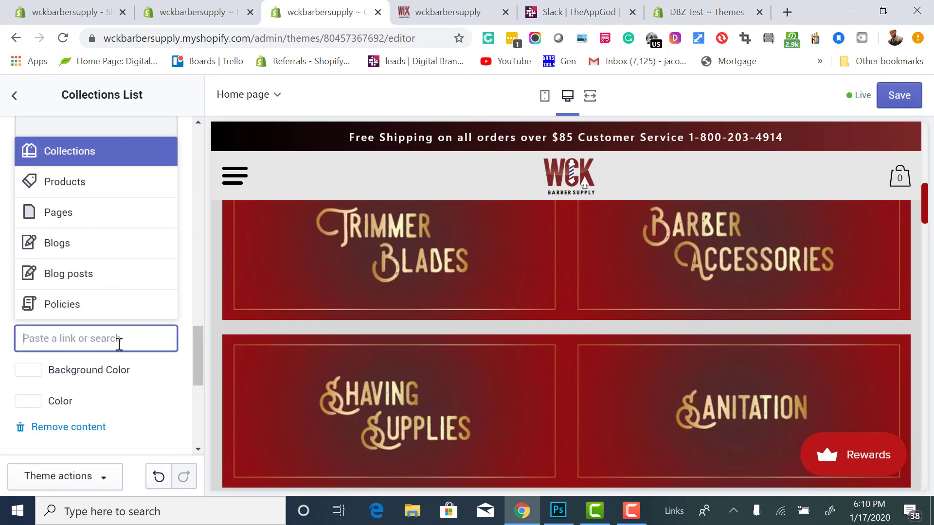
pyautogui.click(65, 155)
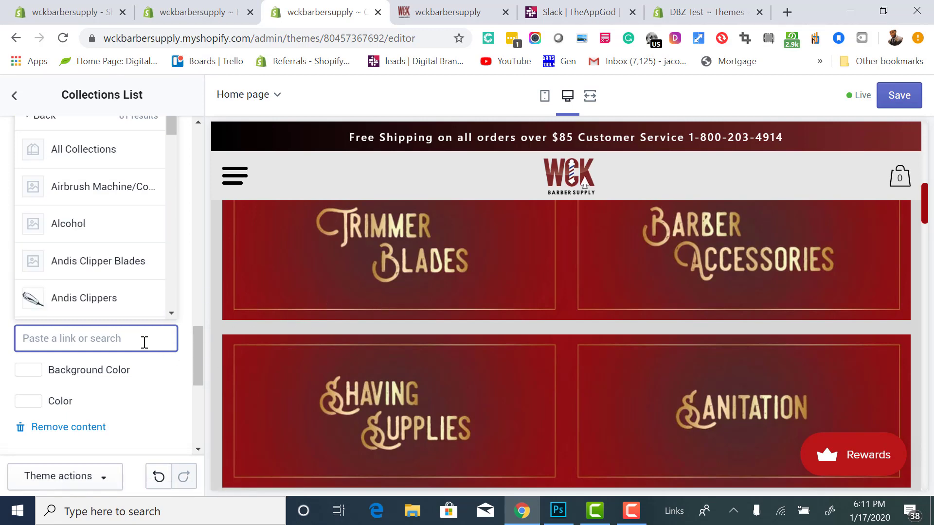
pyautogui.scroll(5, 304, 354)
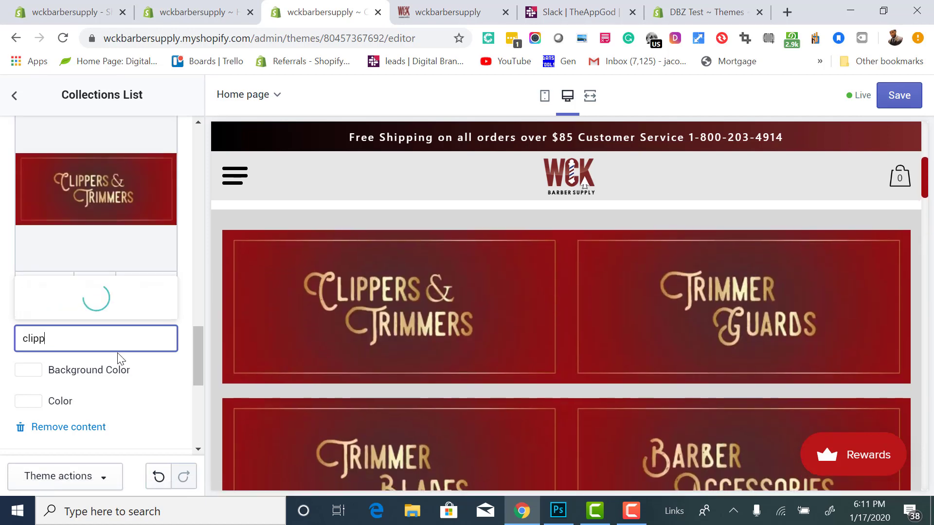
pyautogui.write('s')
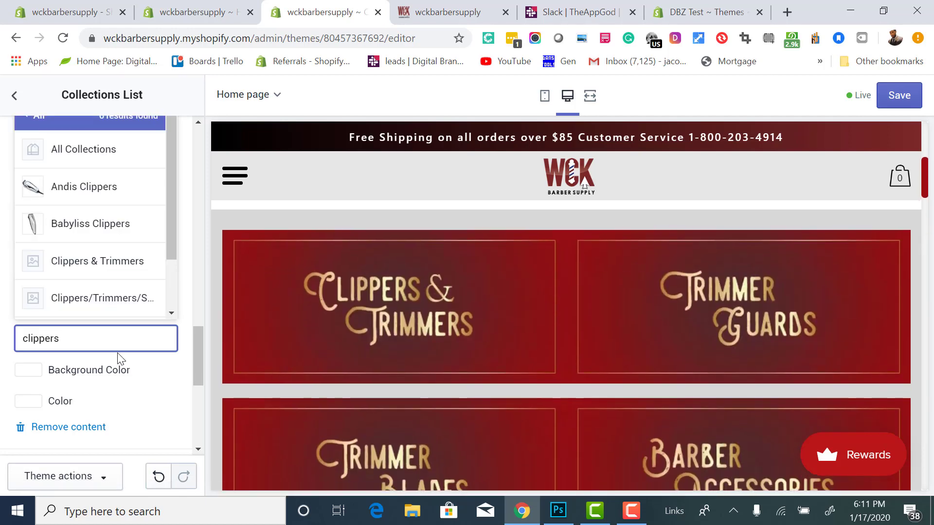
pyautogui.click(121, 262)
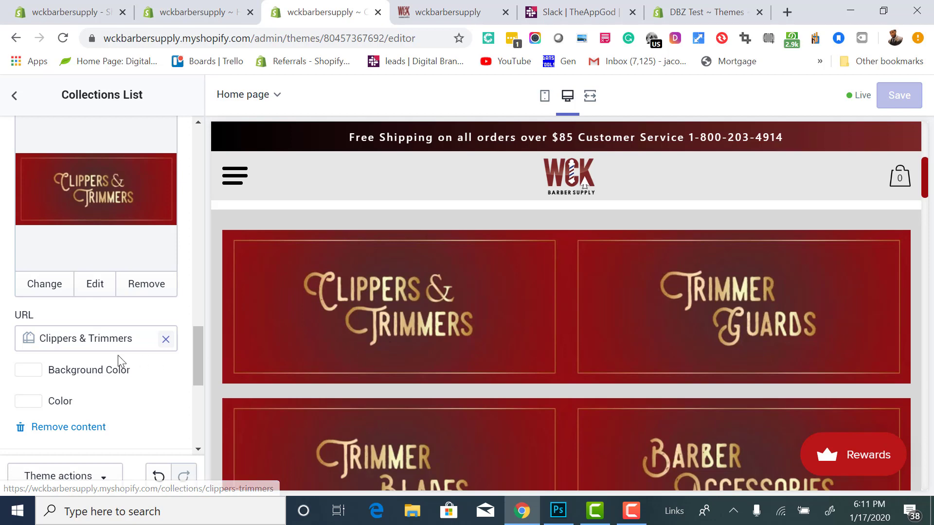
pyautogui.scroll(-3, 118, 357)
pyautogui.click(10, 322)
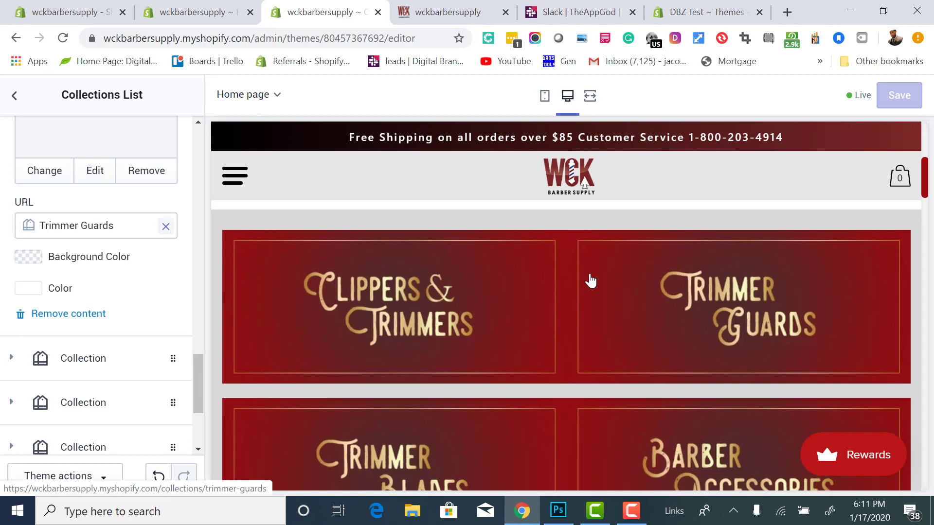
# Switch to the store admin, open the Collections page under Products and examine the full list of collections.
pyautogui.click(207, 13)
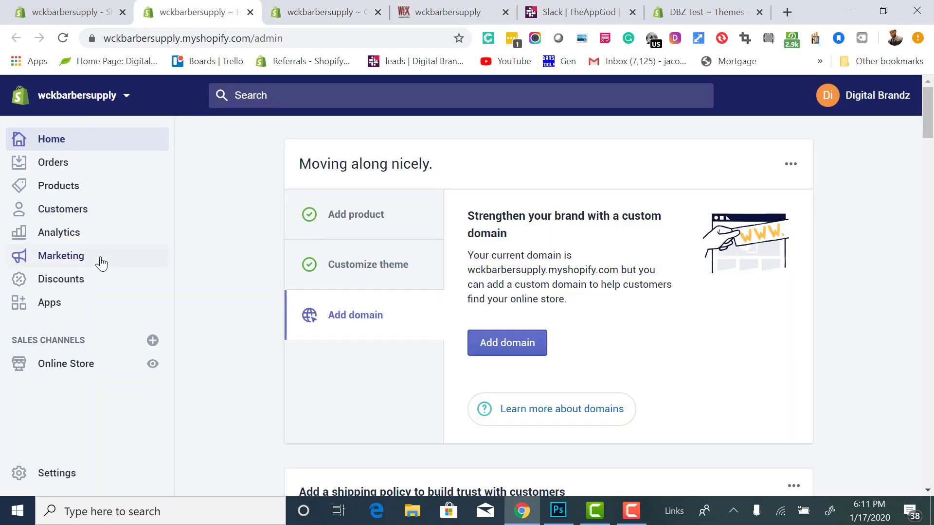
pyautogui.click(61, 186)
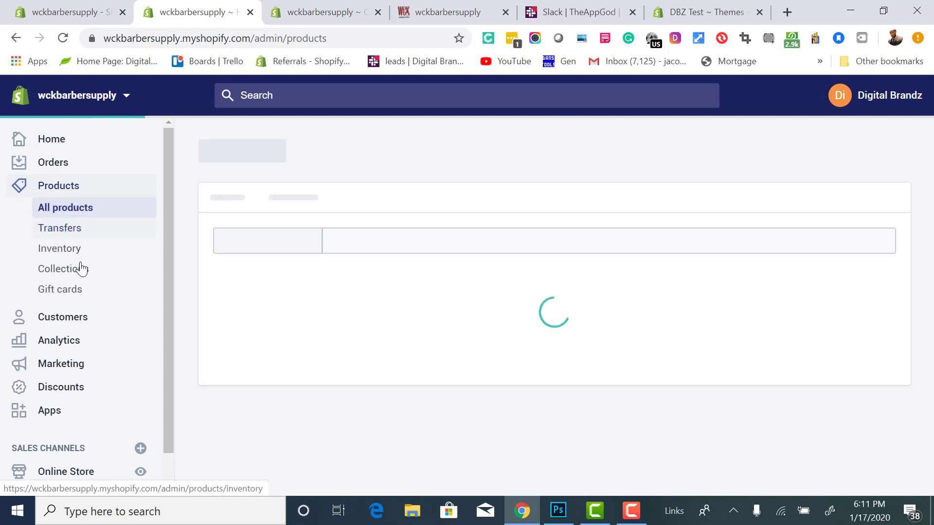
pyautogui.click(81, 272)
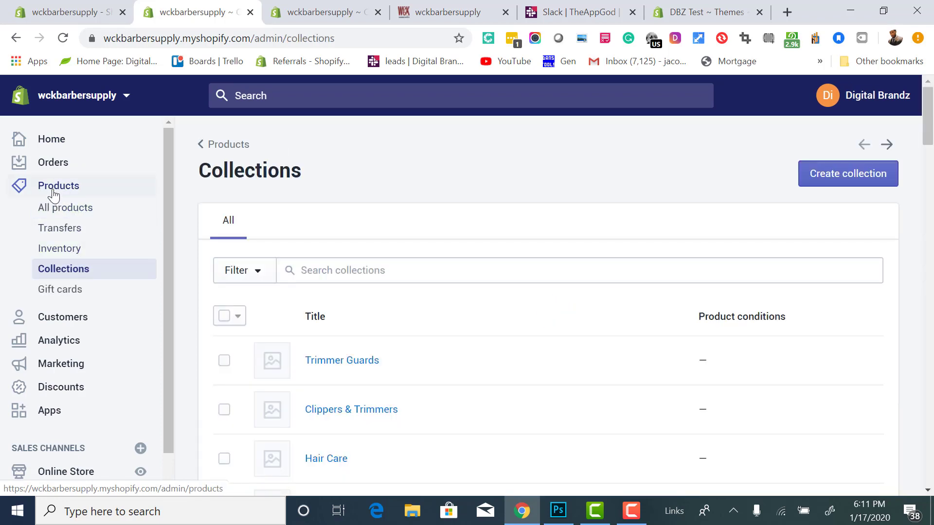
pyautogui.scroll(-5, 271, 293)
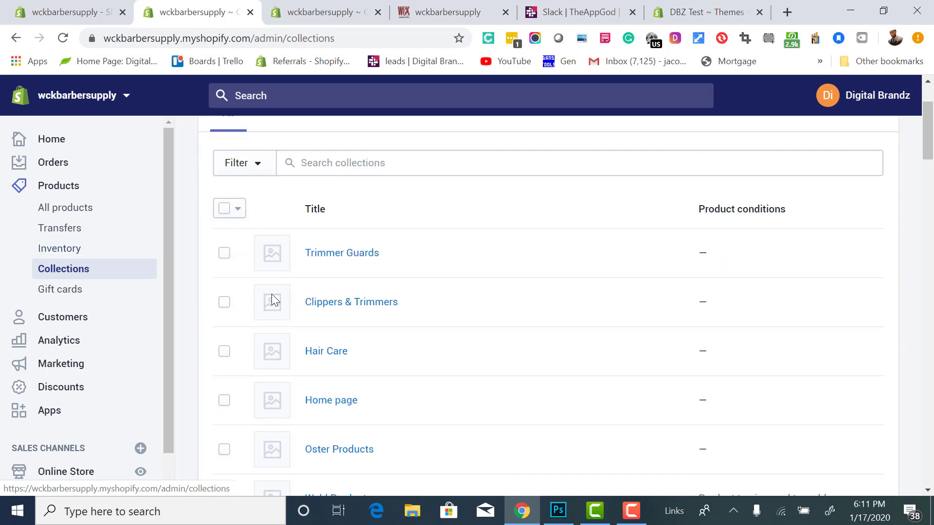
pyautogui.scroll(-13, 271, 300)
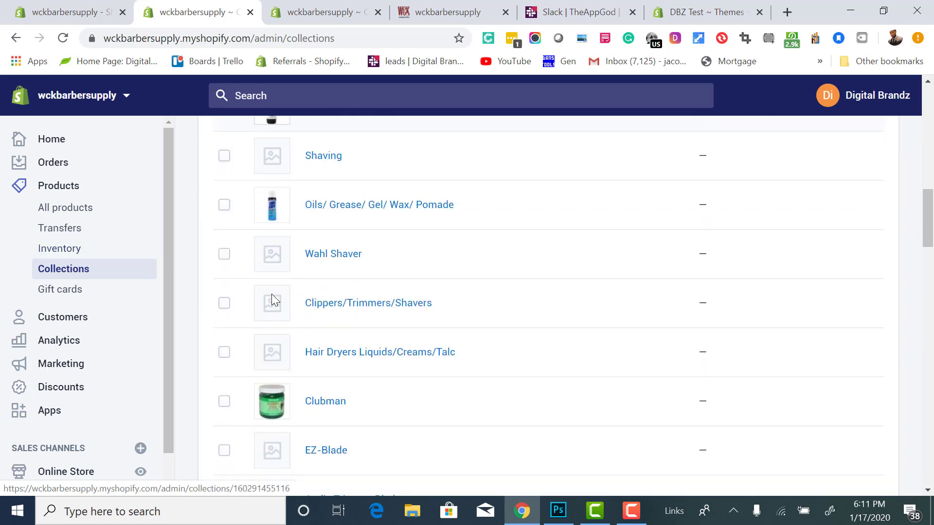
pyautogui.scroll(-10, 273, 297)
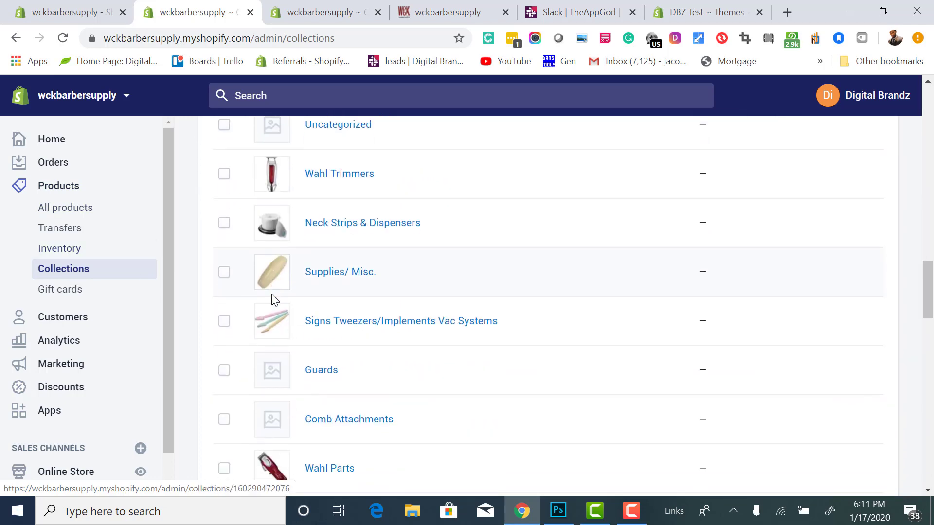
pyautogui.scroll(-16, 272, 298)
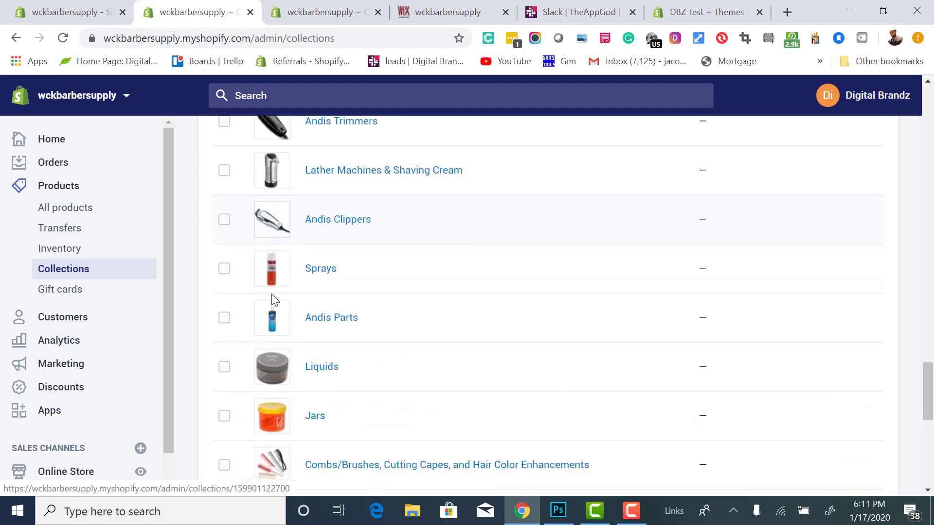
pyautogui.scroll(-5, 272, 294)
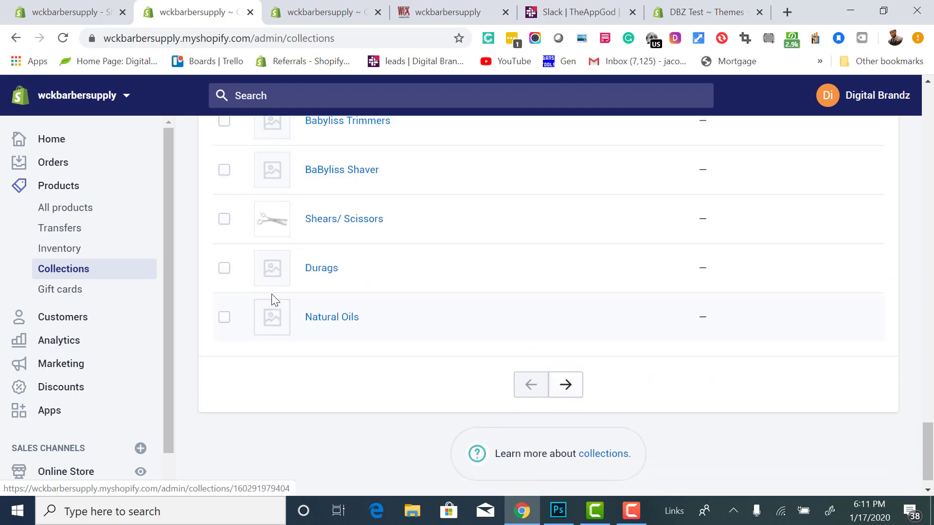
# Look through the second page of collections, return to the first page and examine its list up to the top.
pyautogui.click(565, 385)
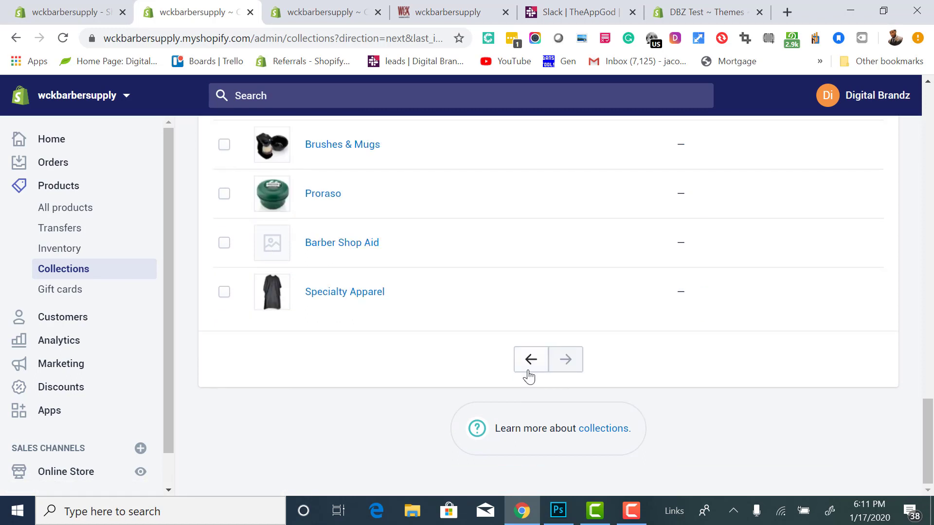
pyautogui.click(530, 367)
pyautogui.scroll(5, 435, 339)
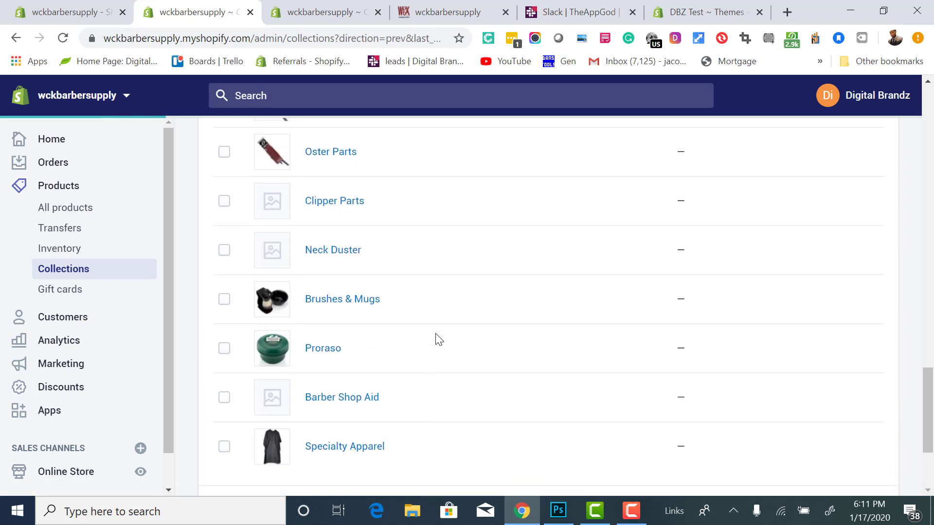
pyautogui.scroll(20, 439, 338)
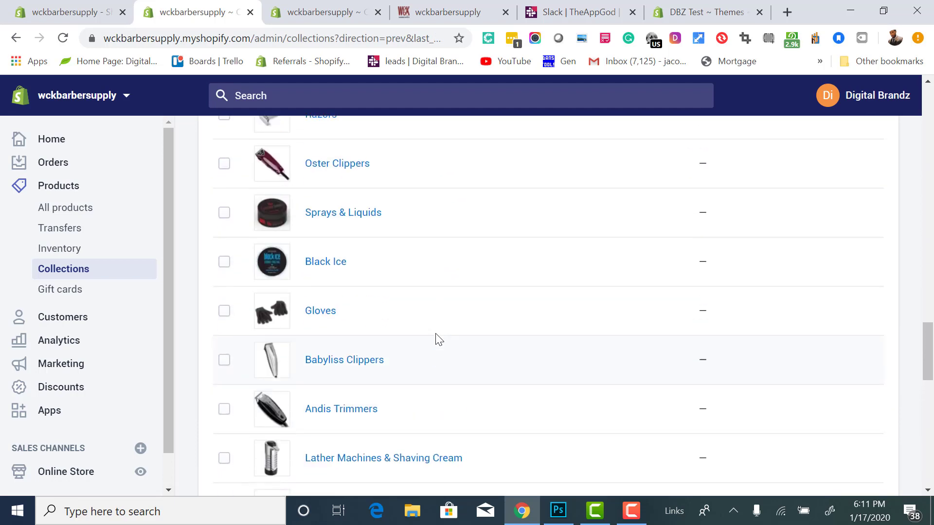
pyautogui.scroll(9, 435, 333)
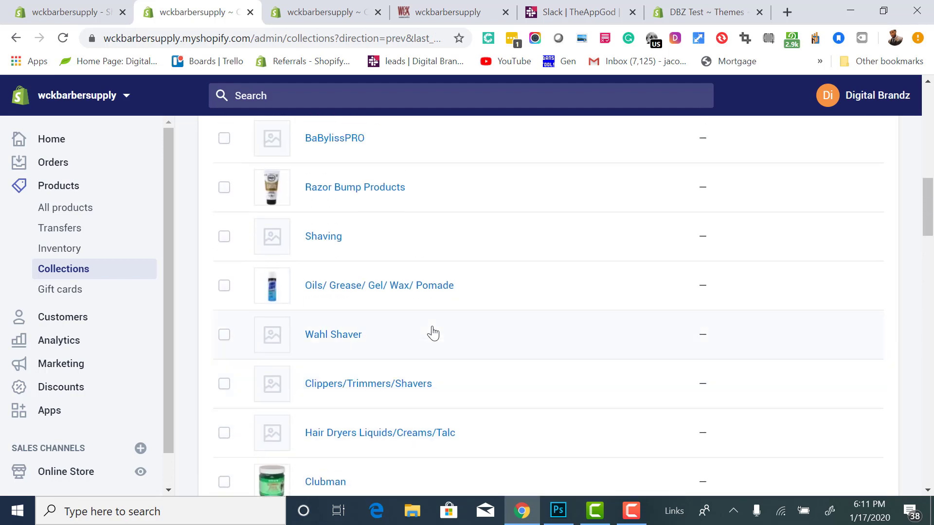
pyautogui.scroll(3, 396, 304)
pyautogui.scroll(7, 400, 306)
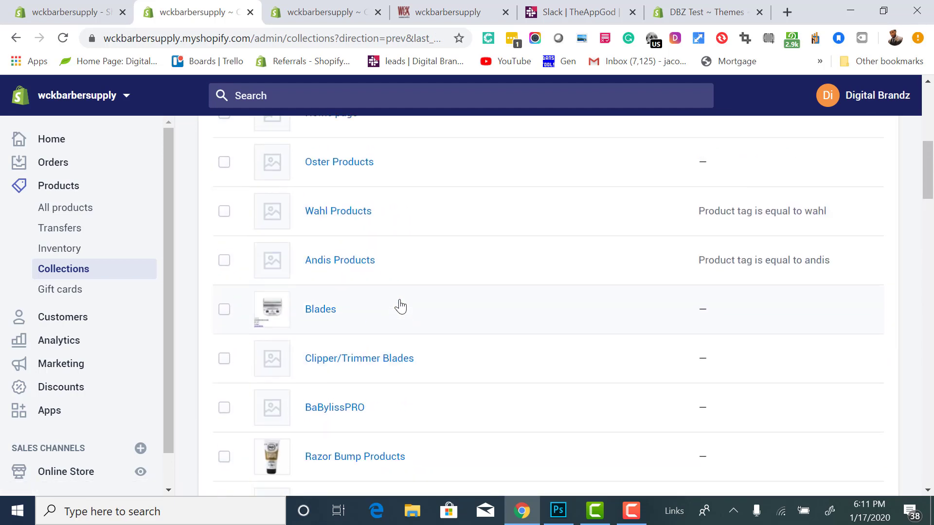
pyautogui.scroll(2, 399, 306)
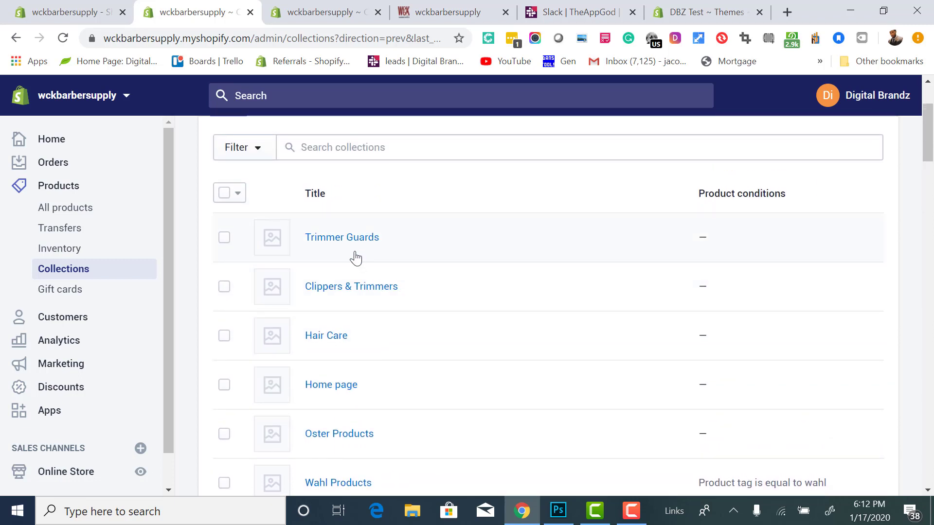
# Open the Clippers & Trimmers collection and examine its title, description and products sections.
pyautogui.click(358, 287)
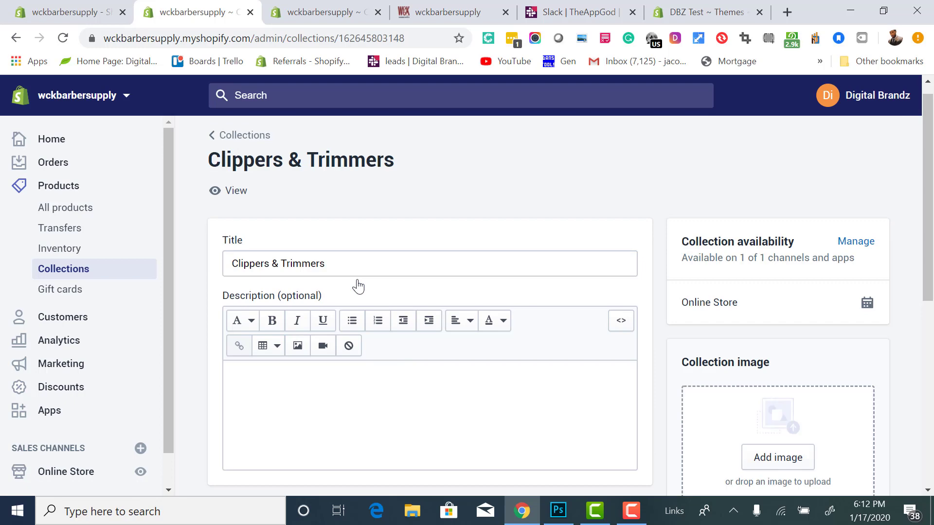
pyautogui.scroll(-8, 358, 286)
pyautogui.scroll(6, 360, 286)
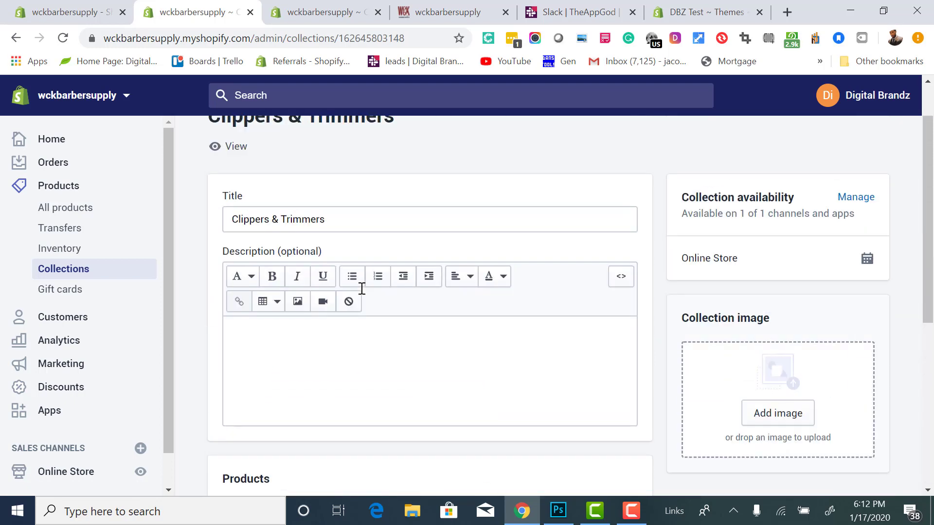
pyautogui.scroll(-4, 360, 287)
# View the Clippers & Trimmers collection page through its storefront home page tile, and return to the collection in the store admin.
pyautogui.click(419, 12)
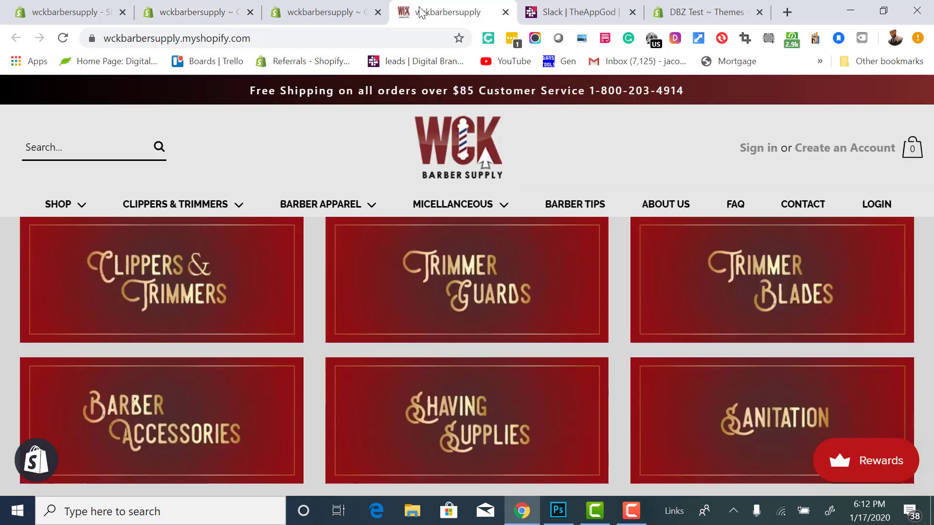
pyautogui.click(226, 322)
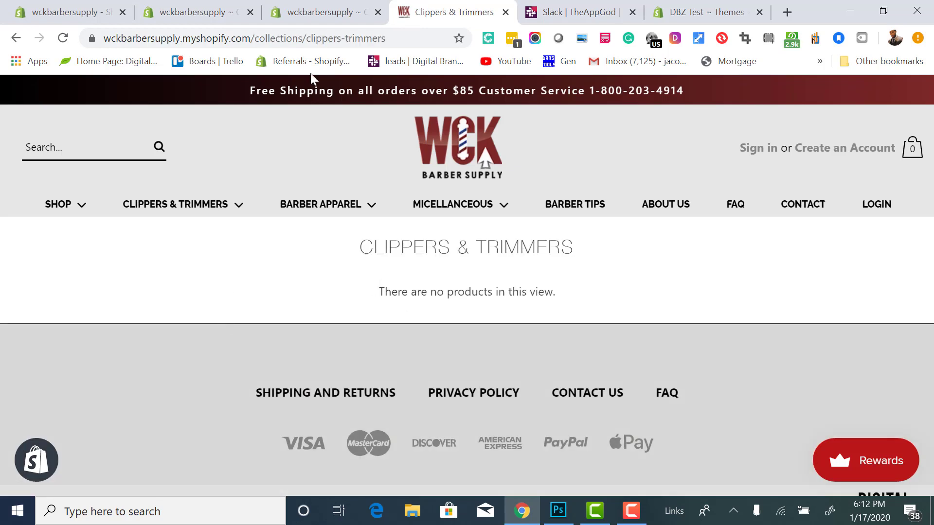
pyautogui.click(357, 11)
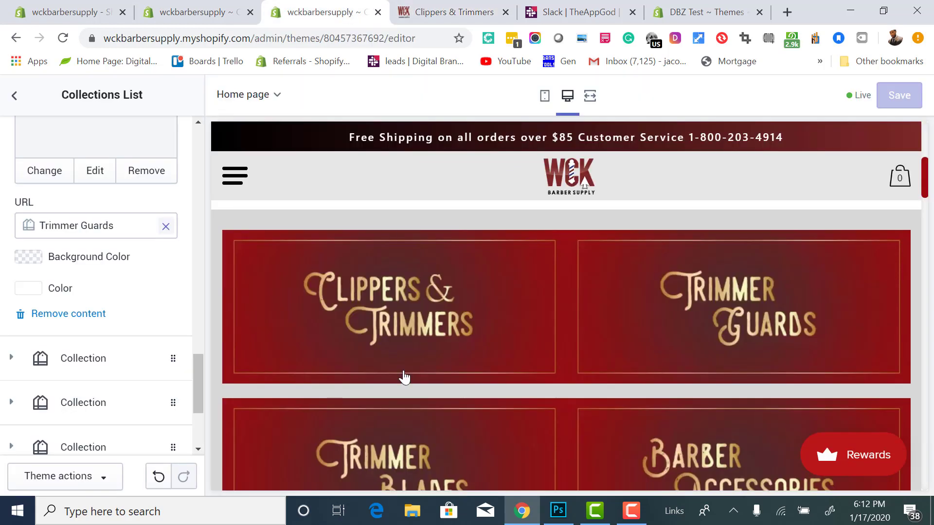
pyautogui.click(205, 16)
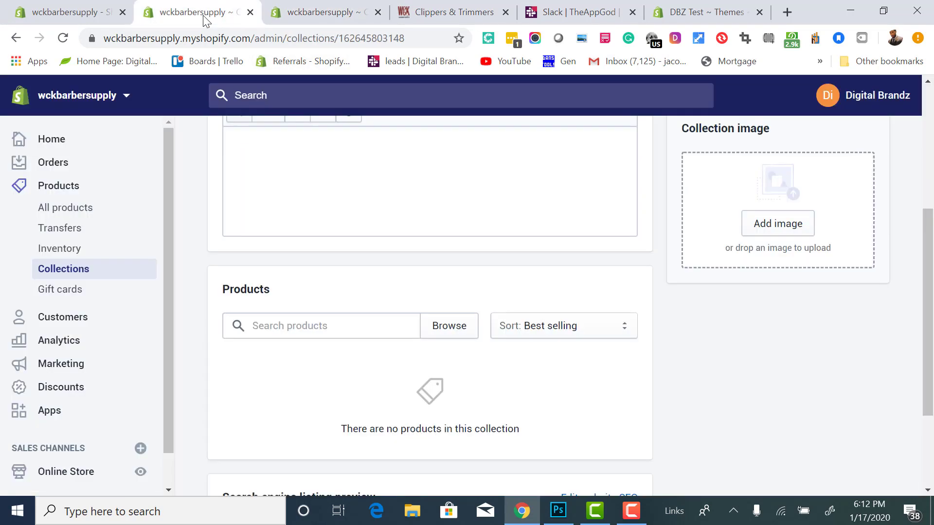
# Browse for products to add to the Clippers & Trimmers collection and search for "clippers".
pyautogui.click(444, 336)
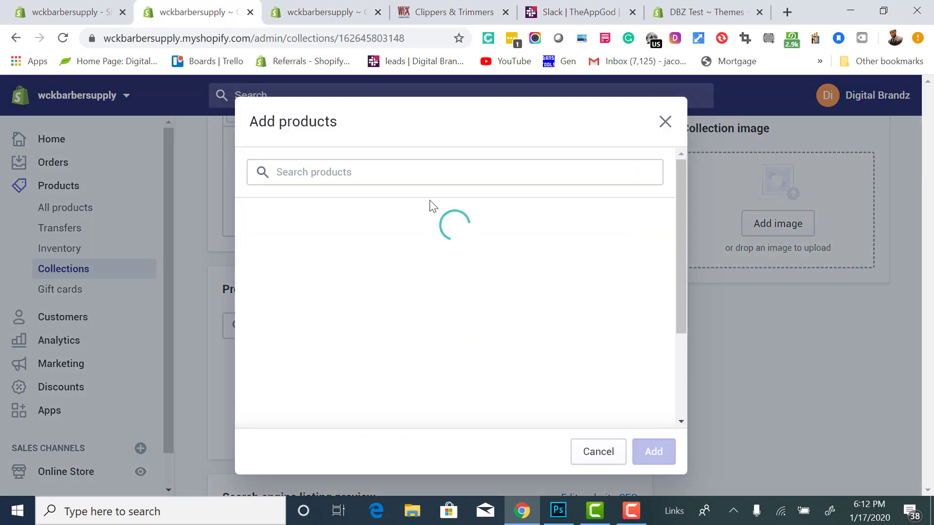
pyautogui.click(669, 126)
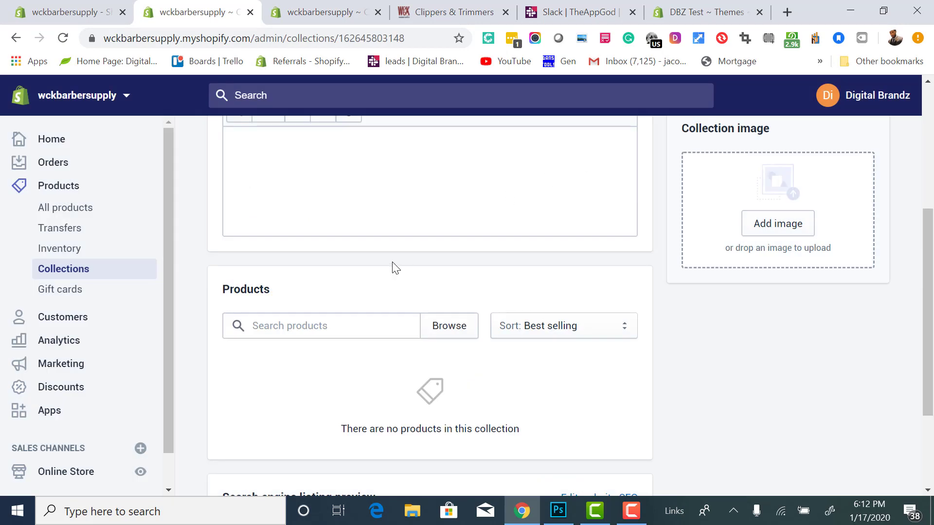
pyautogui.click(428, 326)
pyautogui.scroll(-6, 423, 330)
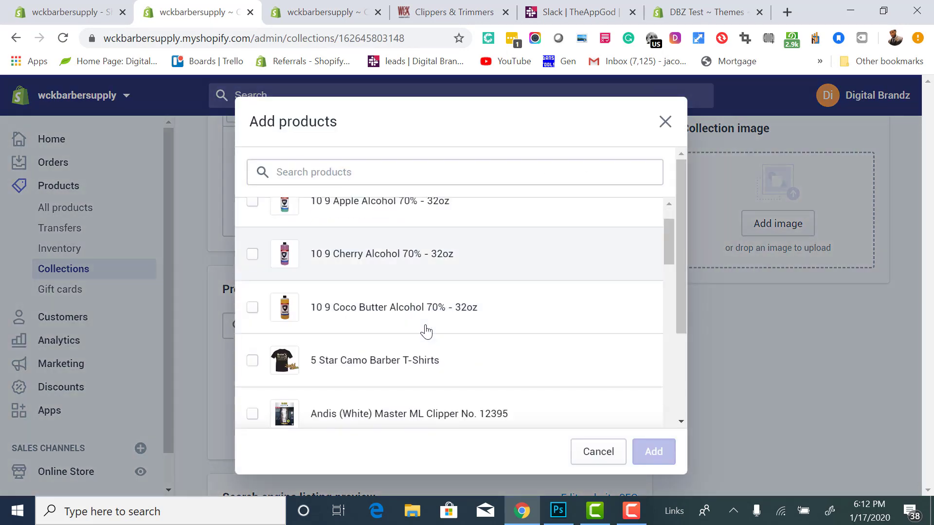
pyautogui.scroll(-10, 425, 330)
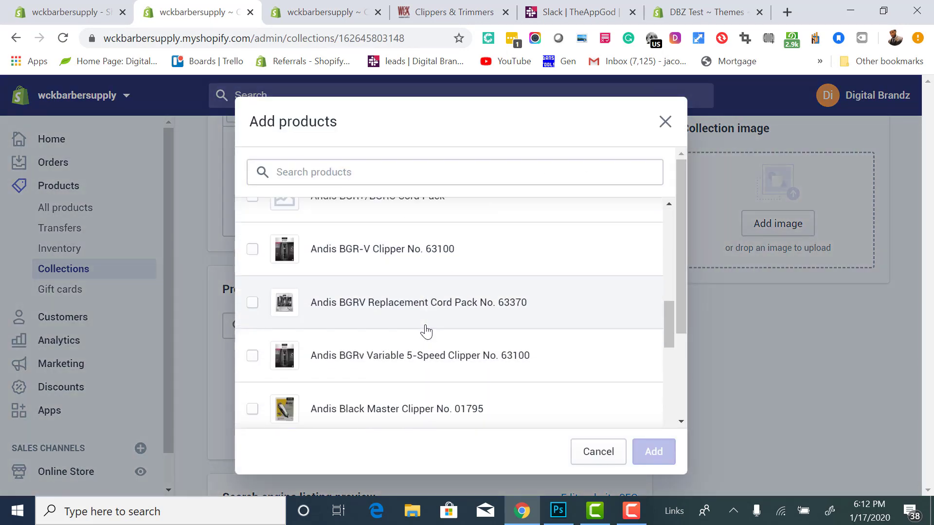
pyautogui.scroll(11, 418, 302)
pyautogui.scroll(4, 413, 289)
pyautogui.click(387, 173)
pyautogui.write('c')
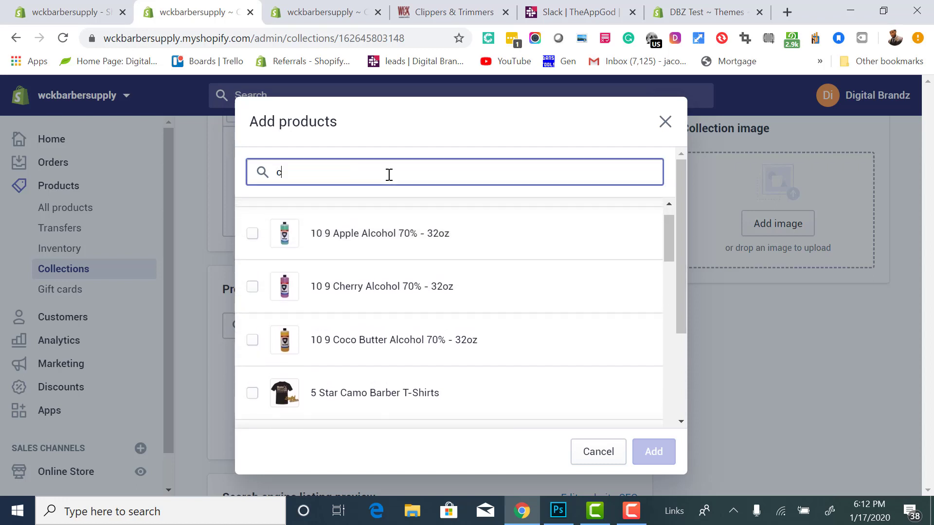
pyautogui.write('lippers')
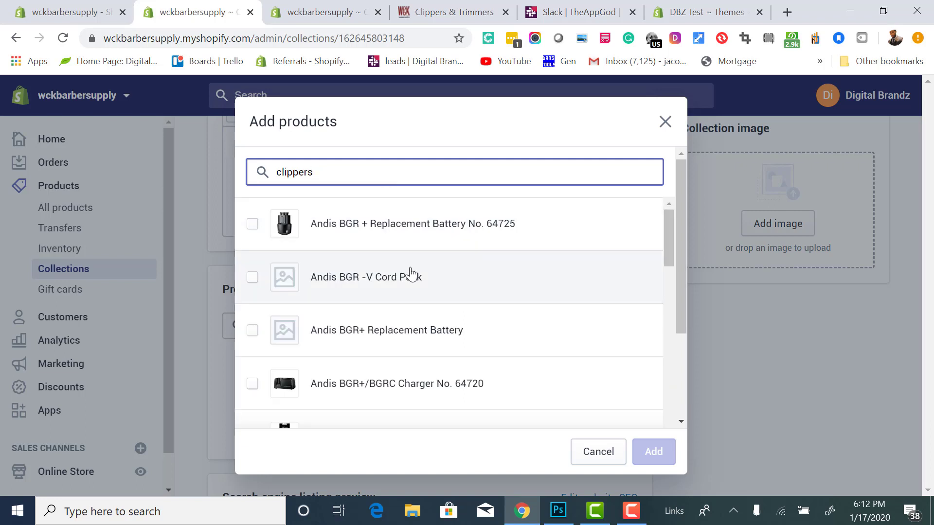
# Select Andis Black Master Limited Edition Clipper No.1705 and Andis Pivot Clipper & Trimmer Combo - Black No. 24075 for the collection.
pyautogui.scroll(-4, 410, 271)
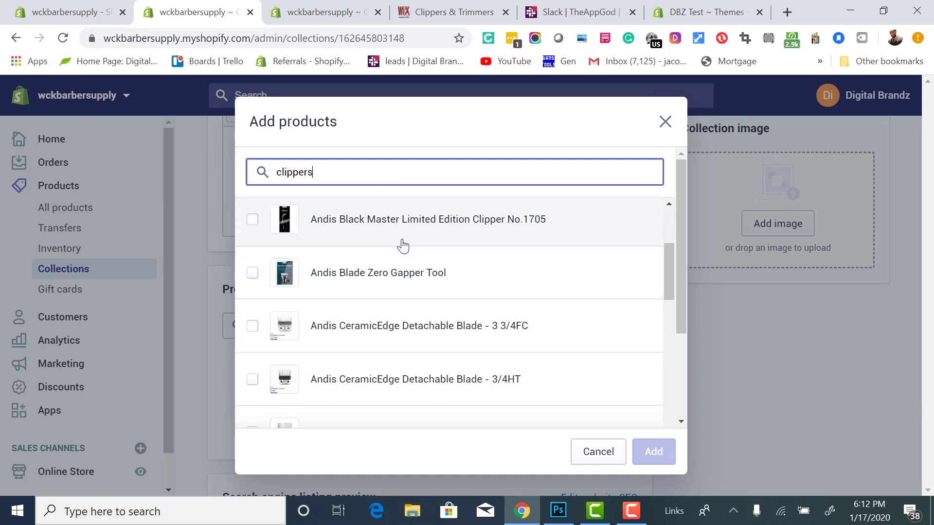
pyautogui.click(401, 245)
pyautogui.scroll(-3, 417, 348)
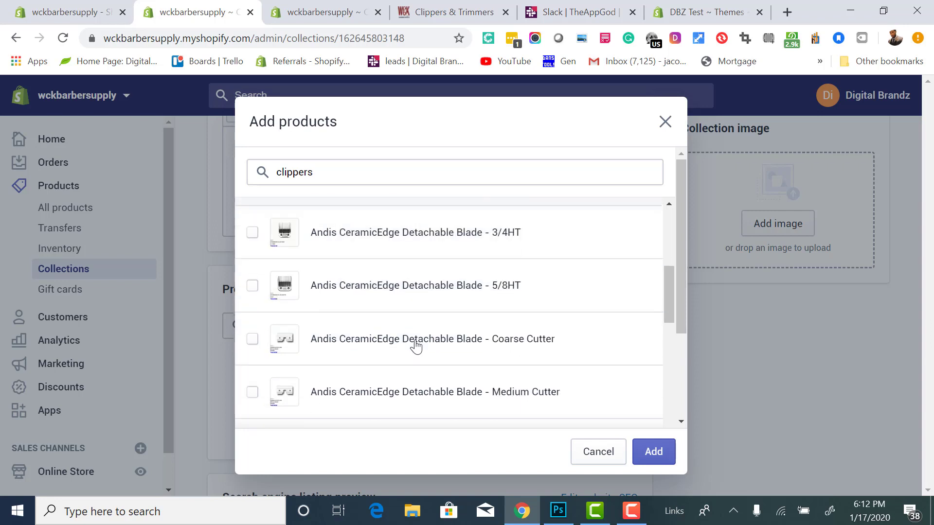
pyautogui.scroll(-10, 416, 347)
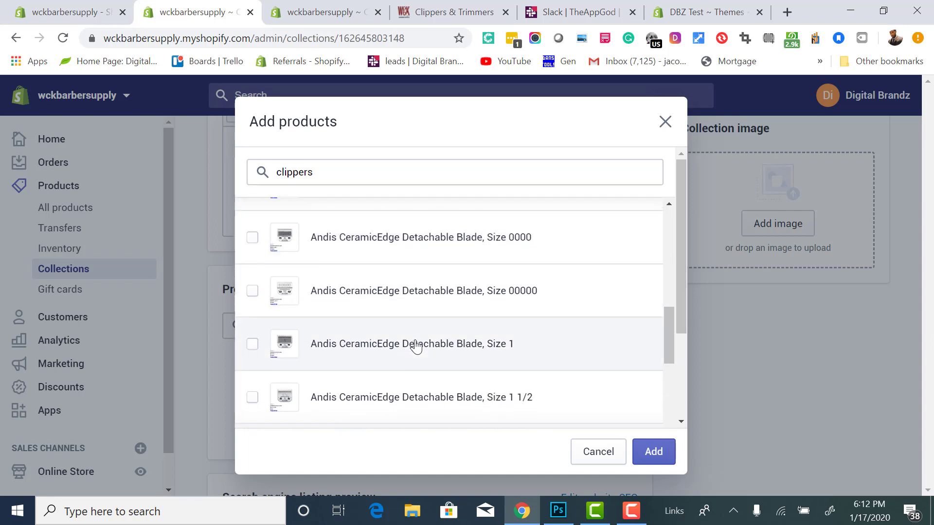
pyautogui.scroll(-3, 416, 346)
pyautogui.click(415, 346)
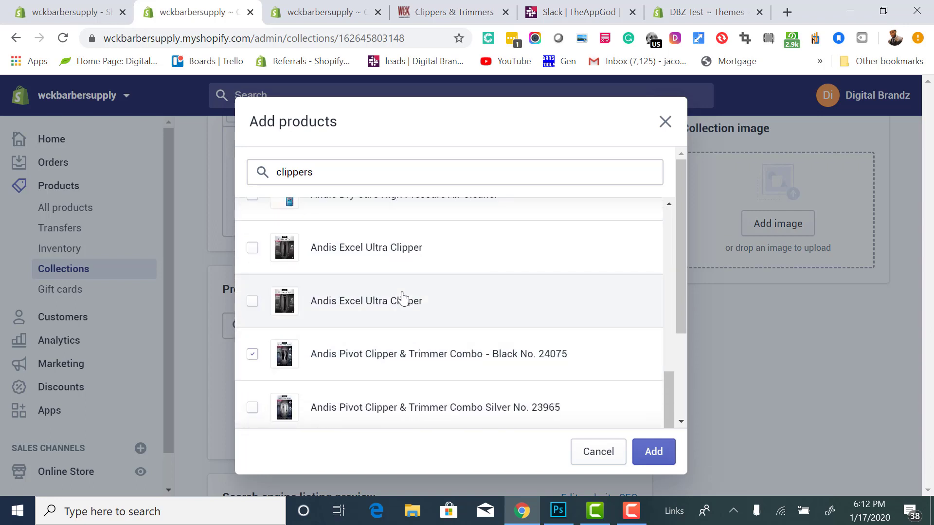
# Select both Andis Excel Ultra Clipper products, Andis Pivot Clipper & Trimmer Combo Silver No. 23965 and Andis Pivot Motor Combo (Silver) No. 23965.
pyautogui.click(390, 260)
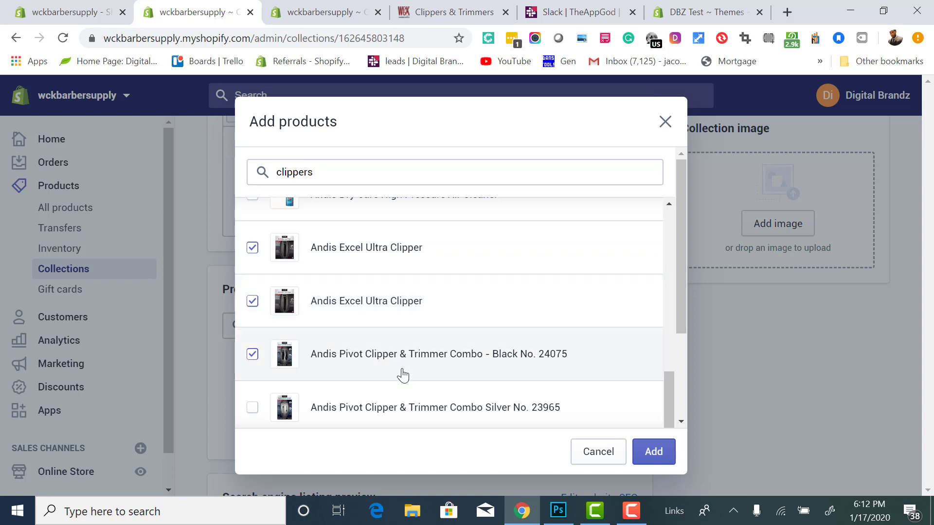
pyautogui.scroll(-2, 402, 375)
pyautogui.click(401, 329)
pyautogui.scroll(-2, 410, 384)
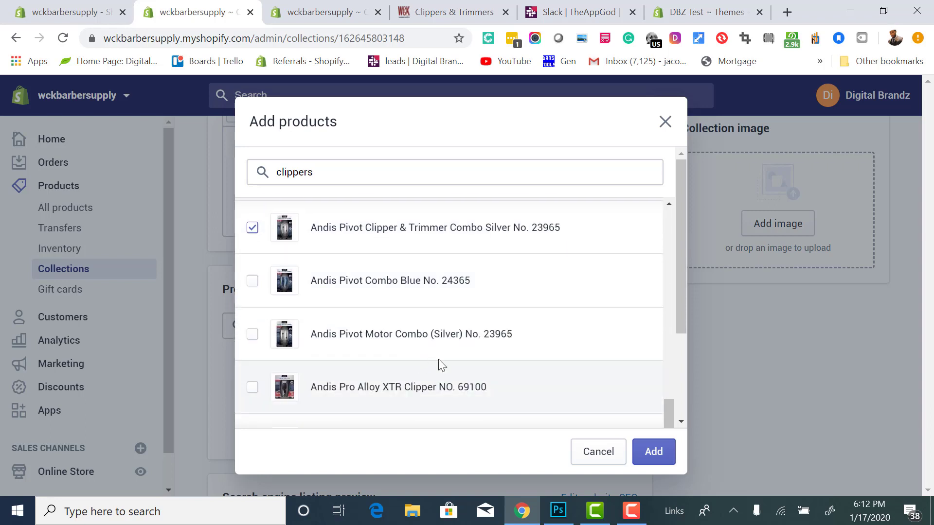
pyautogui.click(460, 360)
# Select Oster Fast Feed Clippers and Oster Free Rider Clipper No. 76030 for the collection.
pyautogui.scroll(-8, 556, 385)
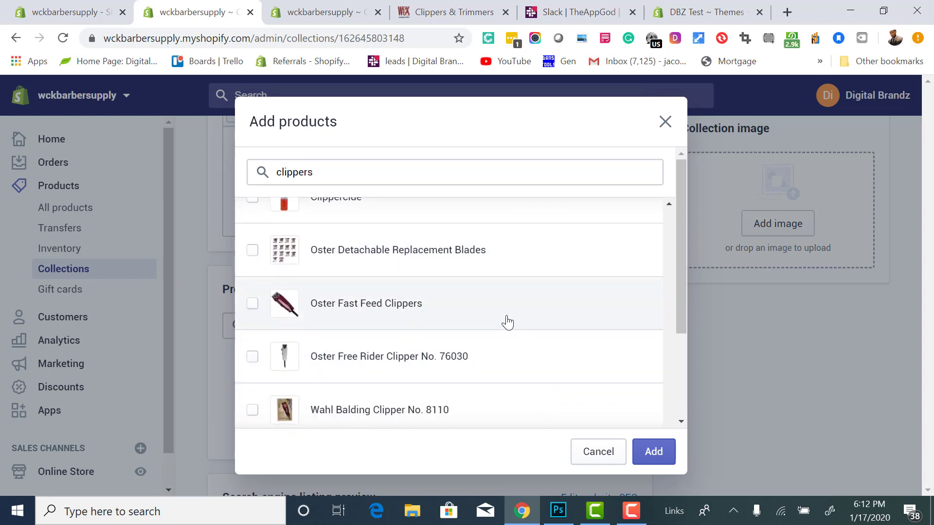
pyautogui.click(495, 317)
pyautogui.click(489, 355)
# Select the Wahl Limited Edition Icon Racer, Wahl Pilot and Wahl Professional Sterling Reflections Senior clippers, and add all selected products to the collection.
pyautogui.scroll(-2, 484, 345)
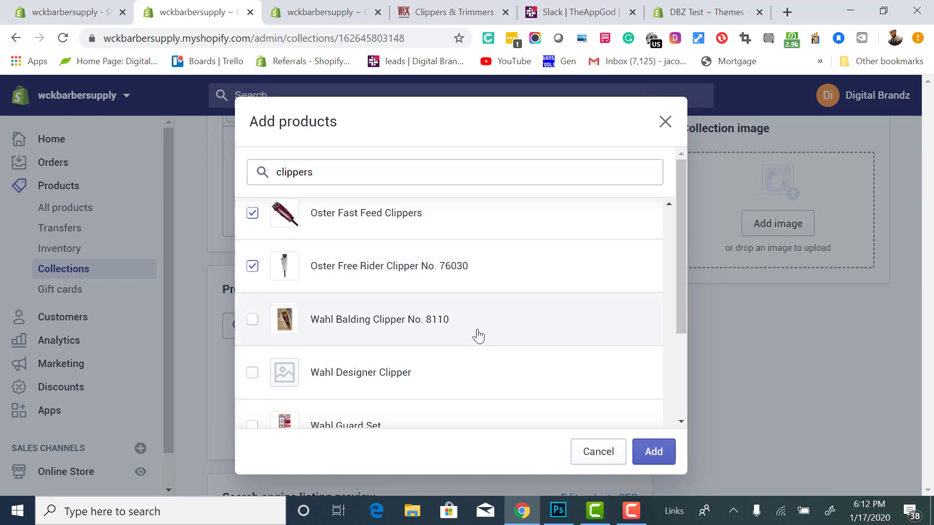
pyautogui.scroll(-2, 470, 322)
pyautogui.scroll(-2, 470, 322)
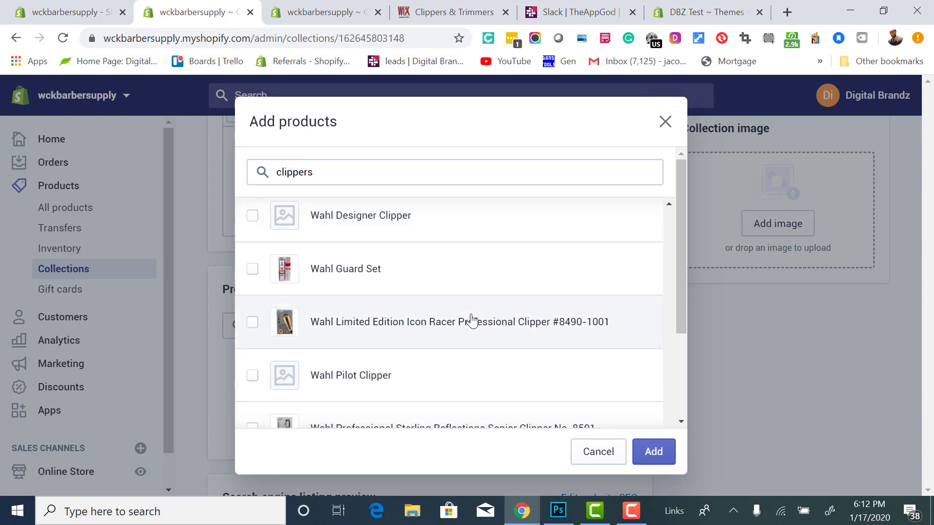
pyautogui.click(493, 342)
pyautogui.scroll(-3, 602, 413)
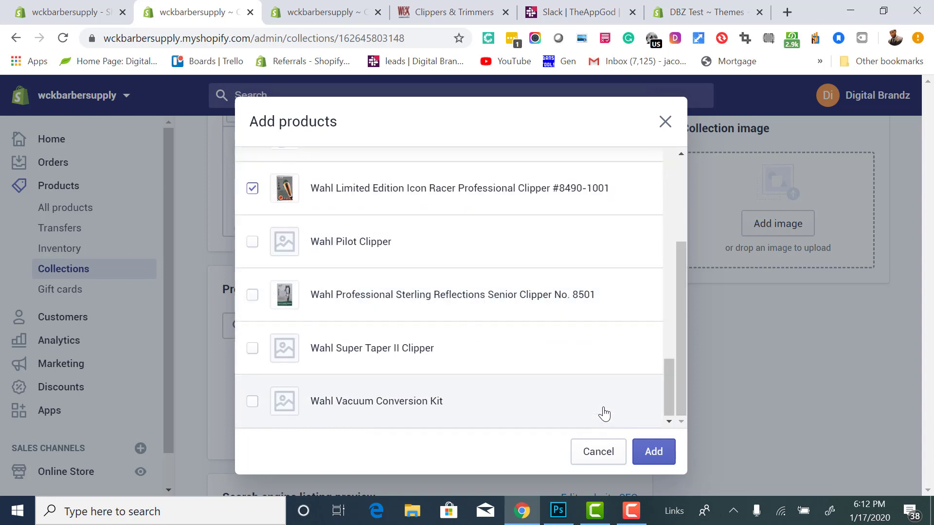
pyautogui.click(400, 260)
pyautogui.click(406, 296)
pyautogui.click(408, 368)
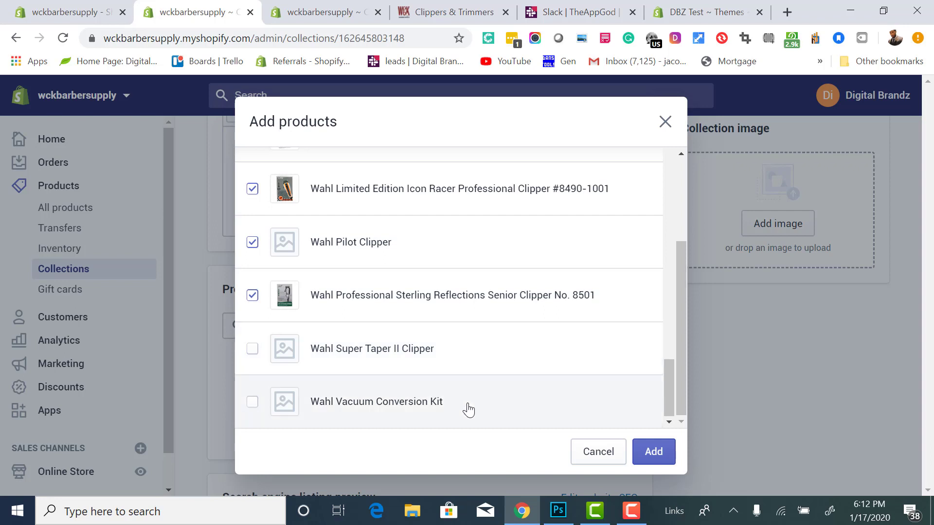
pyautogui.click(654, 451)
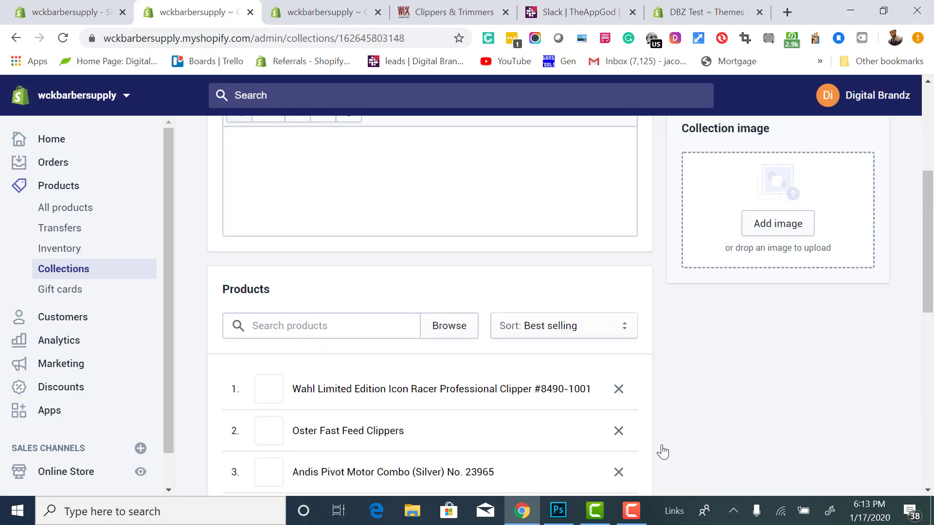
# Sort the collection's products manually, placing Andis Pivot Motor Combo (Silver) No. 23965 first and Oster Fast Feed Clippers second.
pyautogui.click(545, 332)
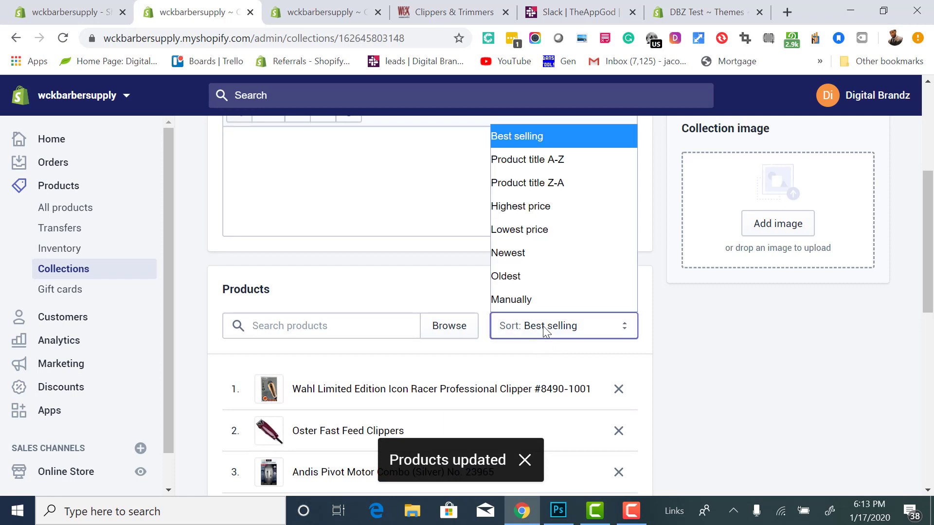
pyautogui.click(533, 300)
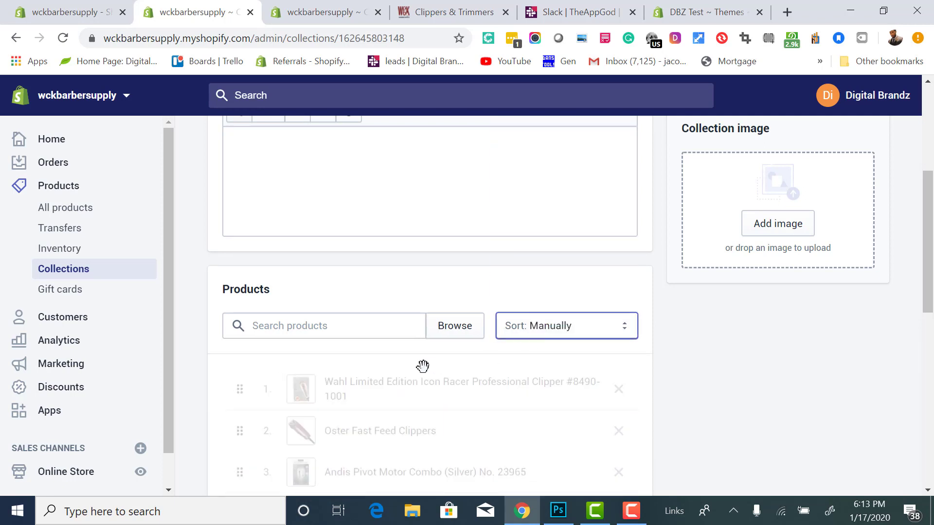
pyautogui.scroll(-1, 422, 366)
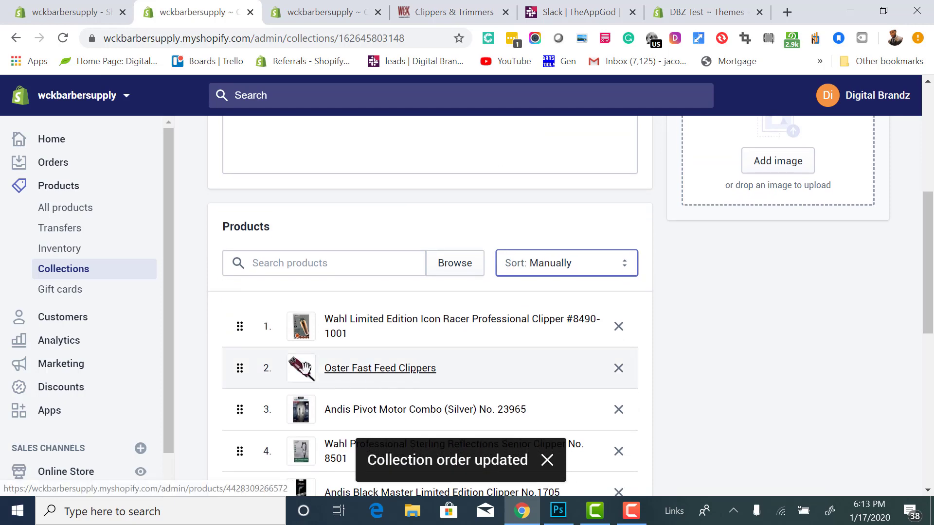
pyautogui.moveTo(248, 369); pyautogui.dragTo(236, 321)
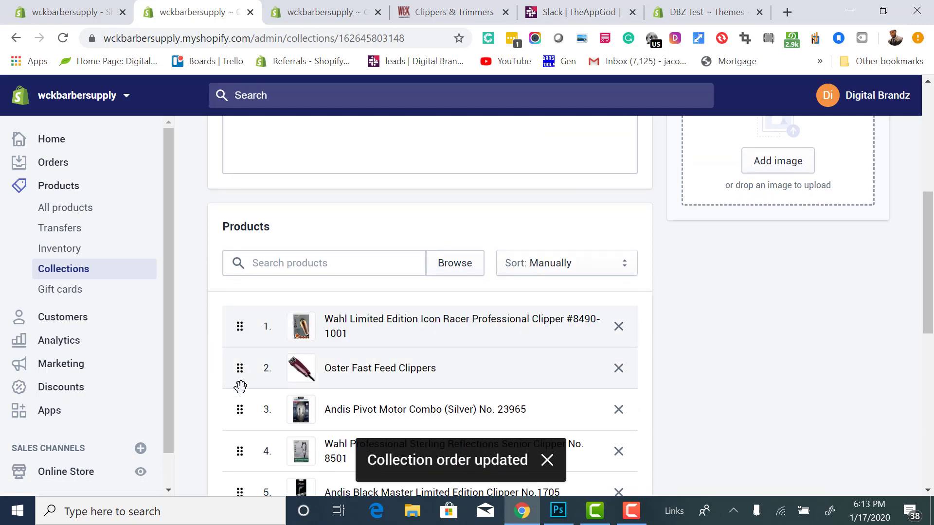
pyautogui.moveTo(240, 424); pyautogui.dragTo(231, 317)
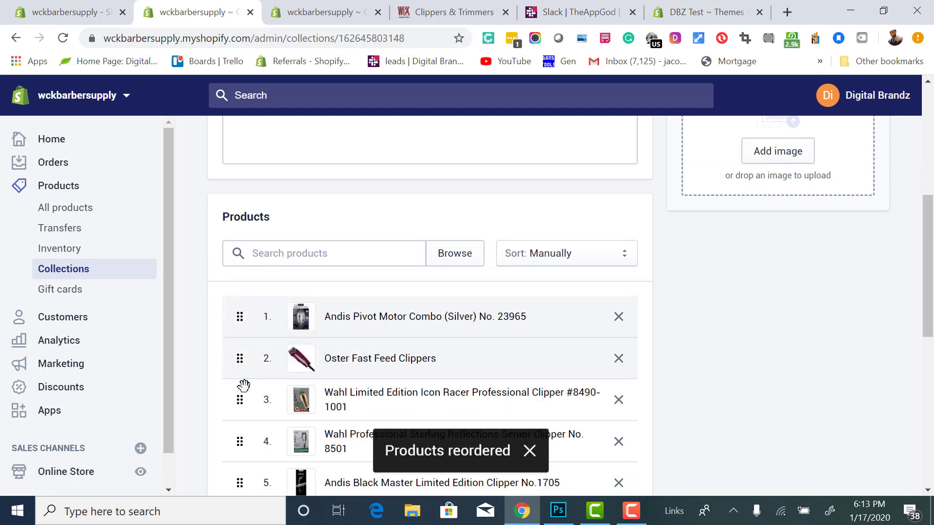
# Reload the storefront's Clippers & Trimmers collection page and review its newly added products.
pyautogui.scroll(-4, 244, 386)
pyautogui.scroll(-2, 244, 385)
pyautogui.scroll(3, 240, 381)
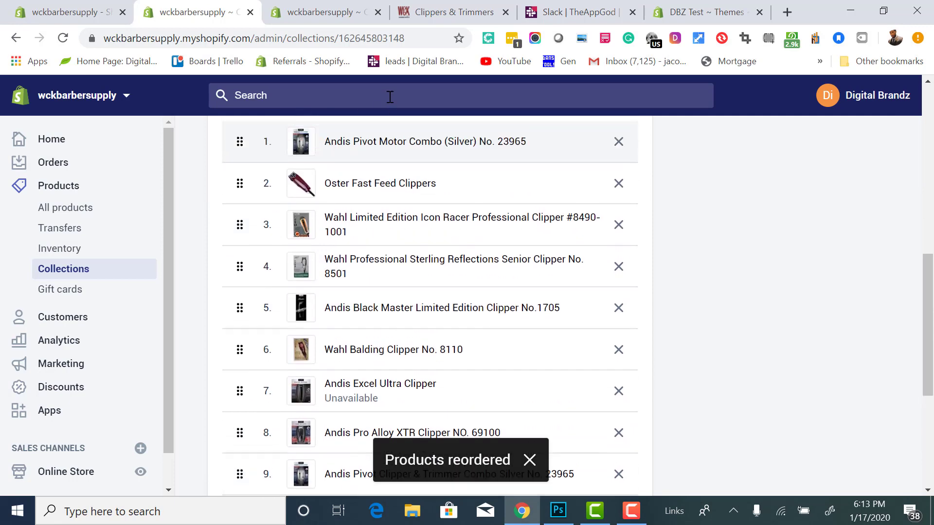
pyautogui.click(442, 13)
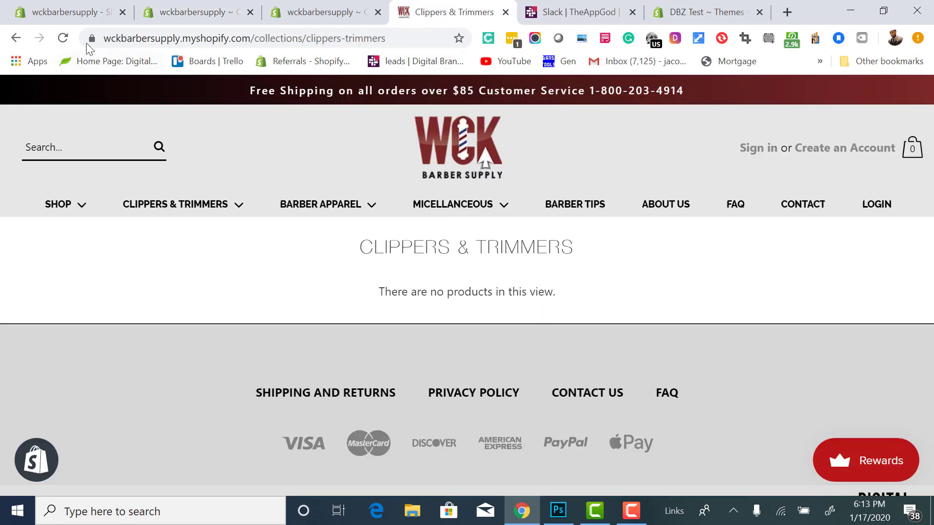
pyautogui.click(63, 38)
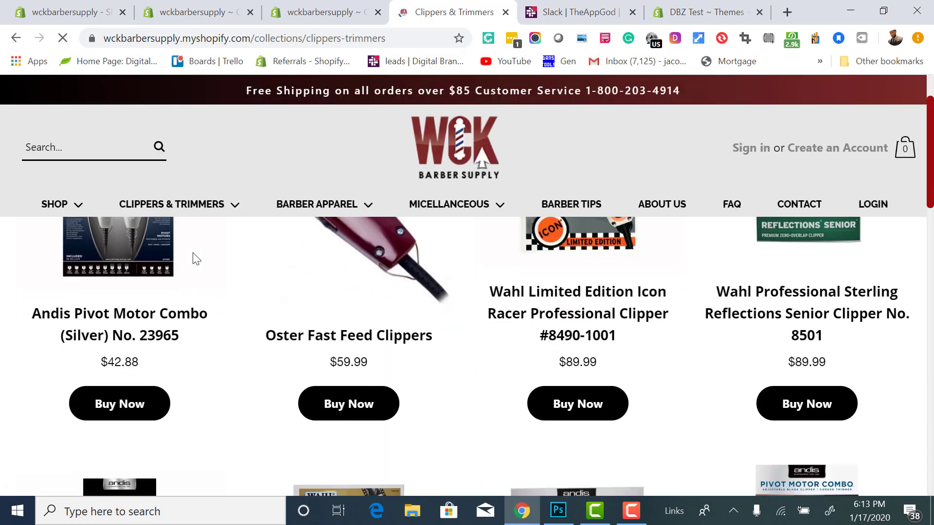
pyautogui.scroll(-3, 194, 258)
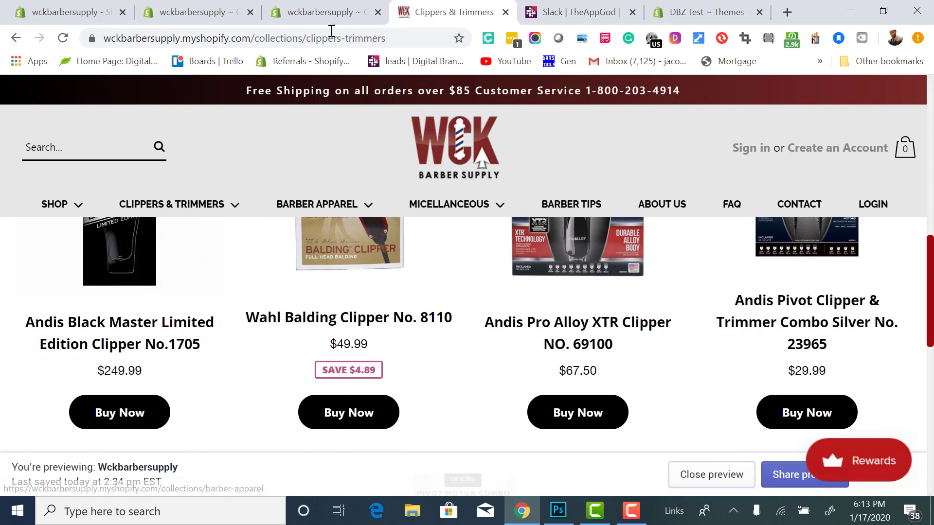
# Return to the theme editor and examine the linked collections of the Trimmer Blades and Barber Accessories tiles.
pyautogui.click(318, 15)
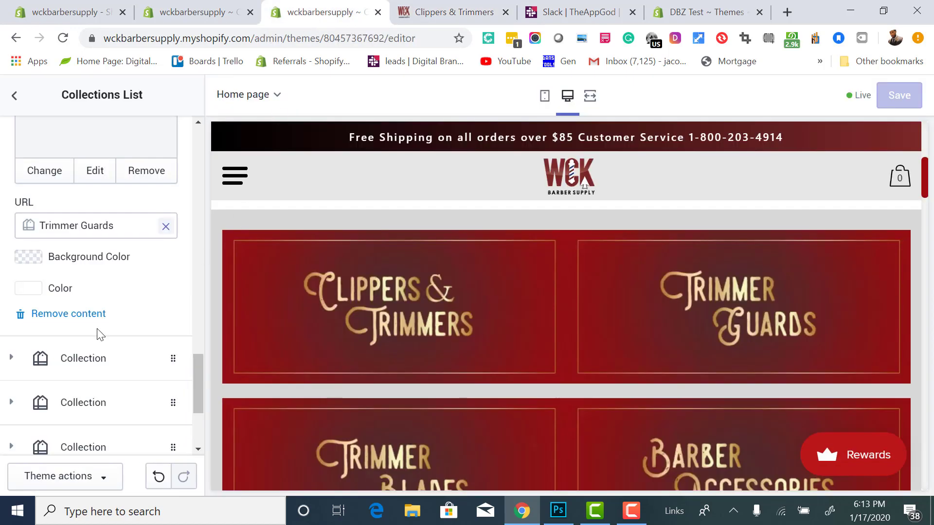
pyautogui.click(73, 356)
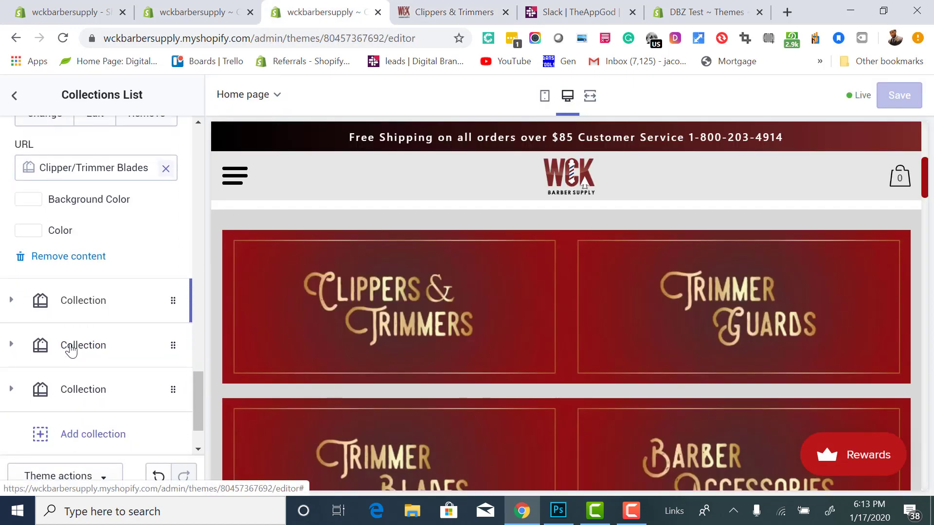
pyautogui.click(64, 322)
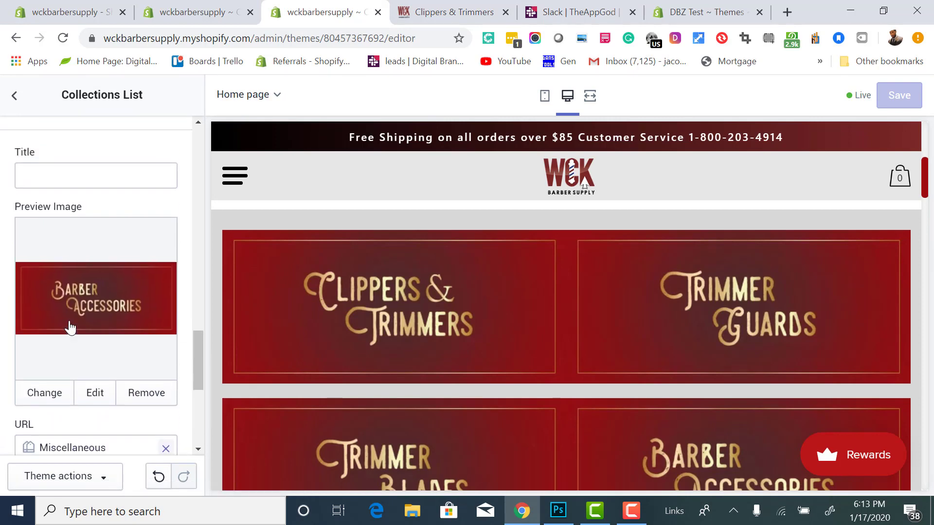
pyautogui.scroll(-2, 123, 330)
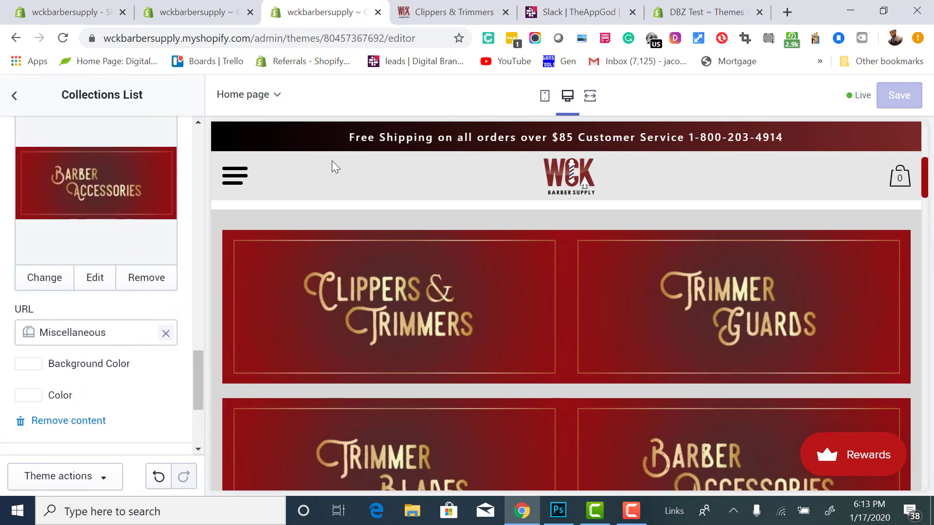
# Open the store's full list of collections in the Shopify admin and look through it.
pyautogui.click(214, 12)
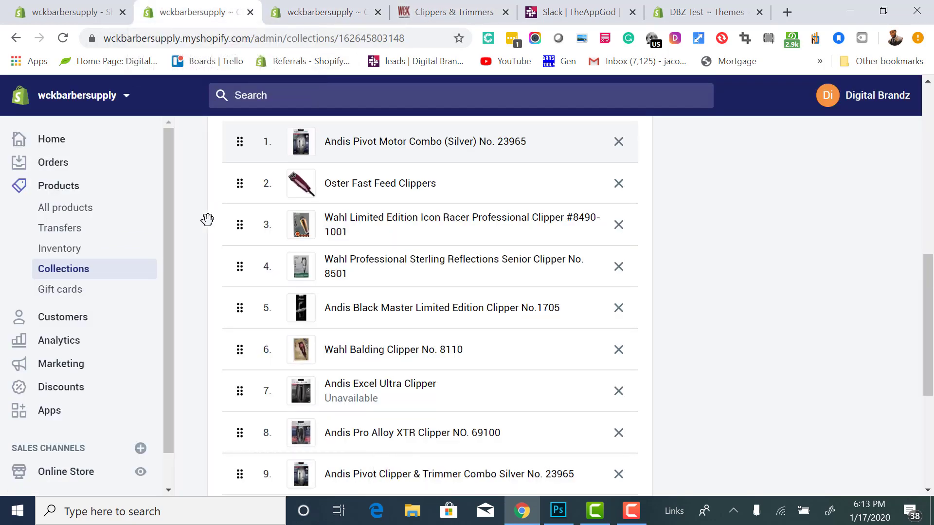
pyautogui.click(45, 194)
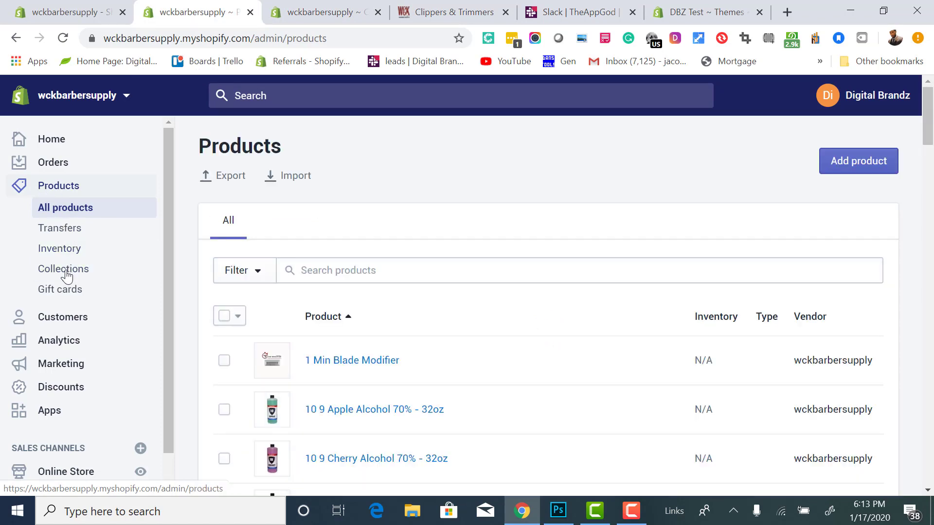
pyautogui.click(52, 144)
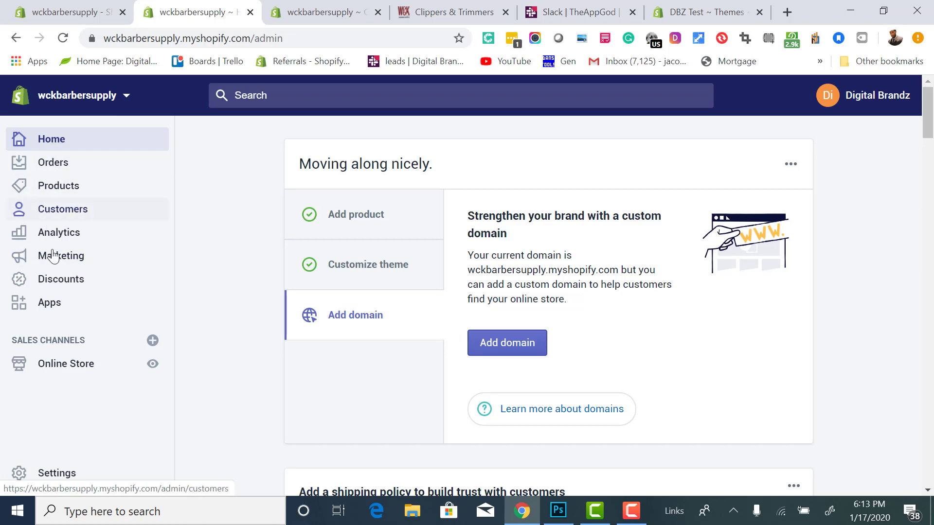
pyautogui.click(58, 193)
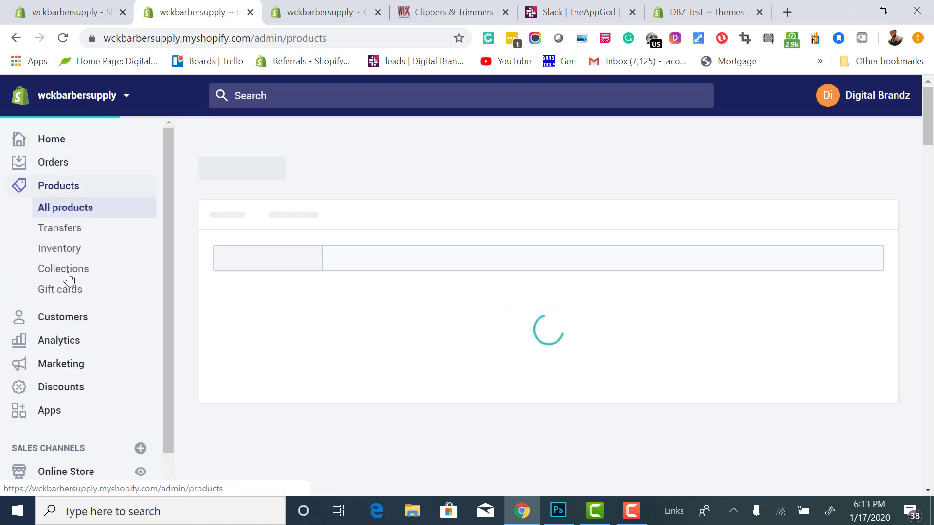
pyautogui.click(68, 277)
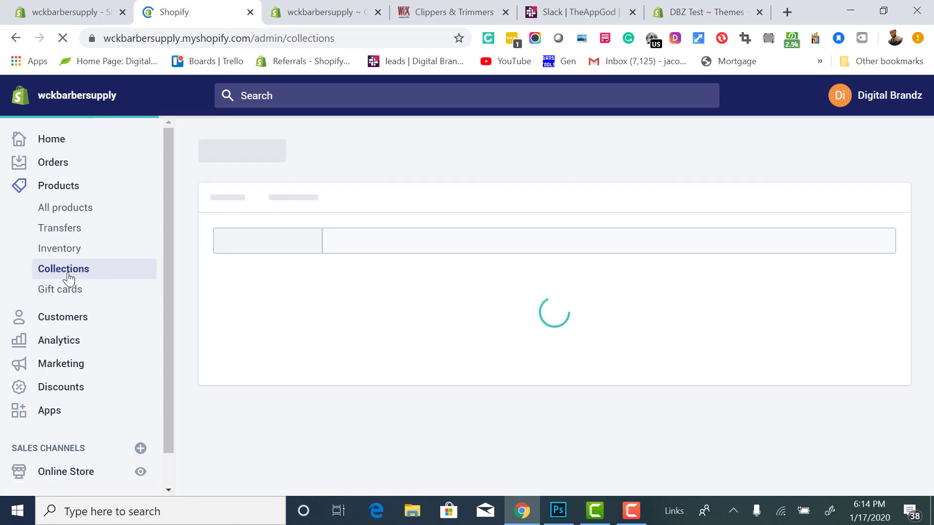
pyautogui.scroll(-5, 254, 334)
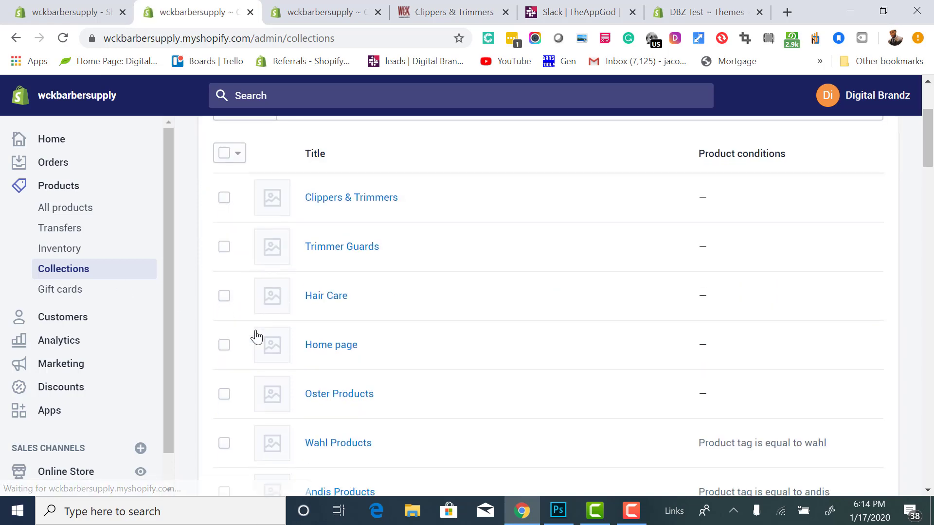
pyautogui.scroll(-2, 73, 344)
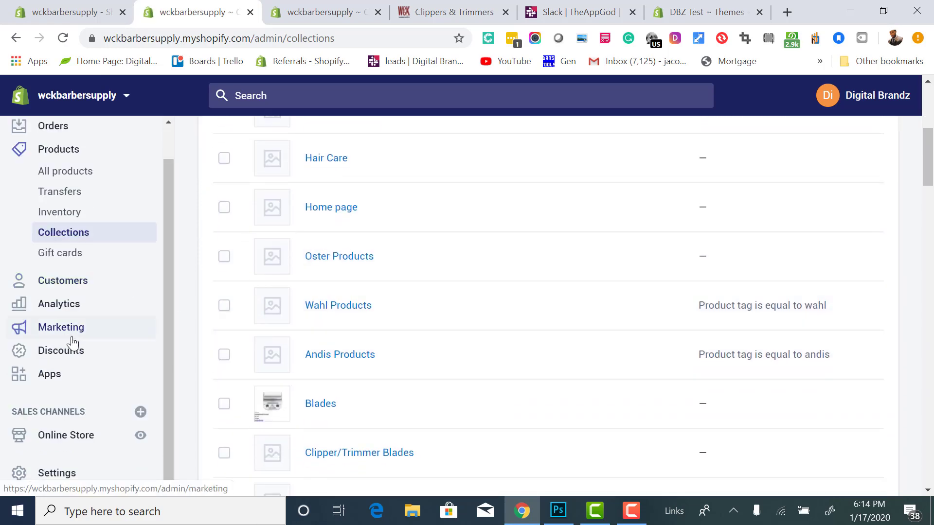
# Check the storefront's header navigation and open the online store's Main menu for editing in the admin.
pyautogui.click(469, 19)
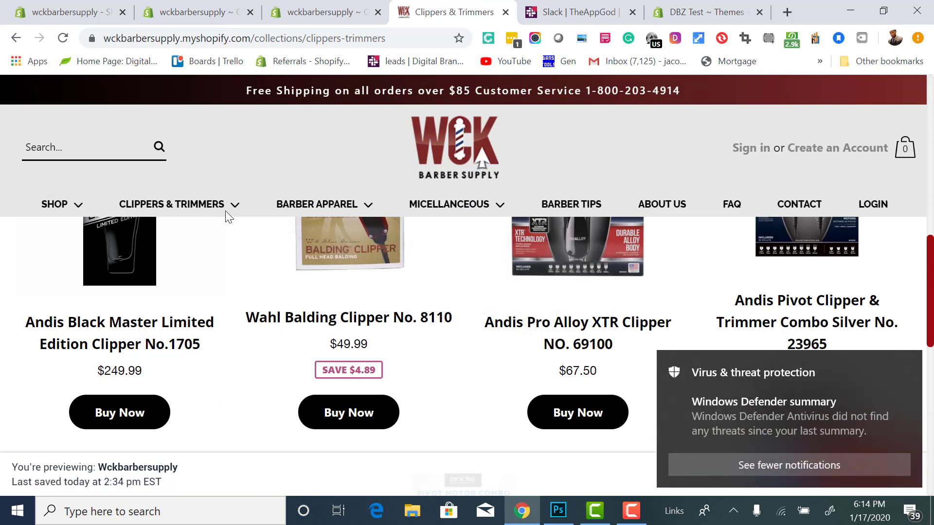
pyautogui.moveTo(232, 207)
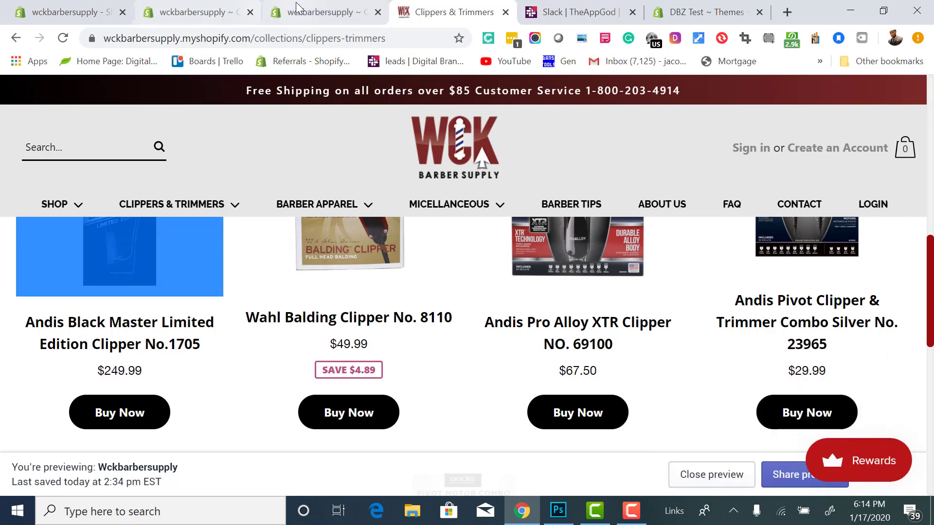
pyautogui.click(221, 12)
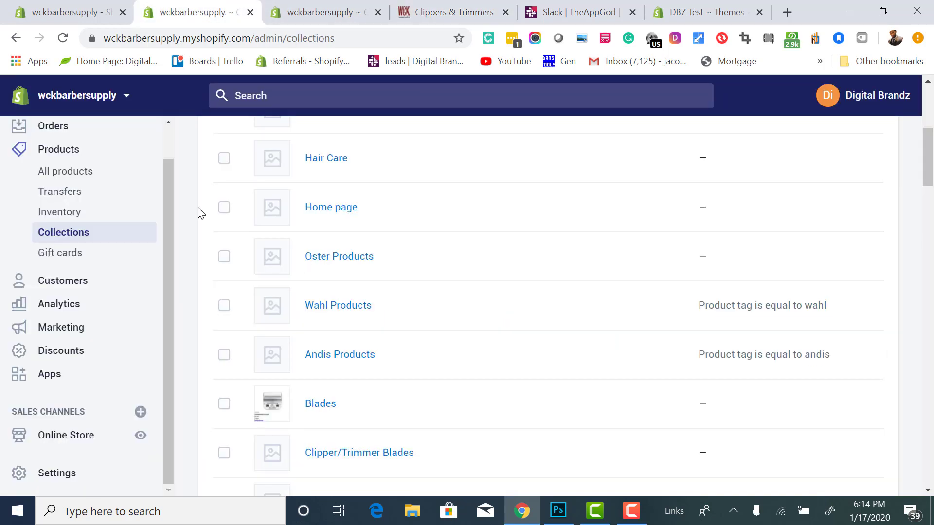
pyautogui.click(83, 438)
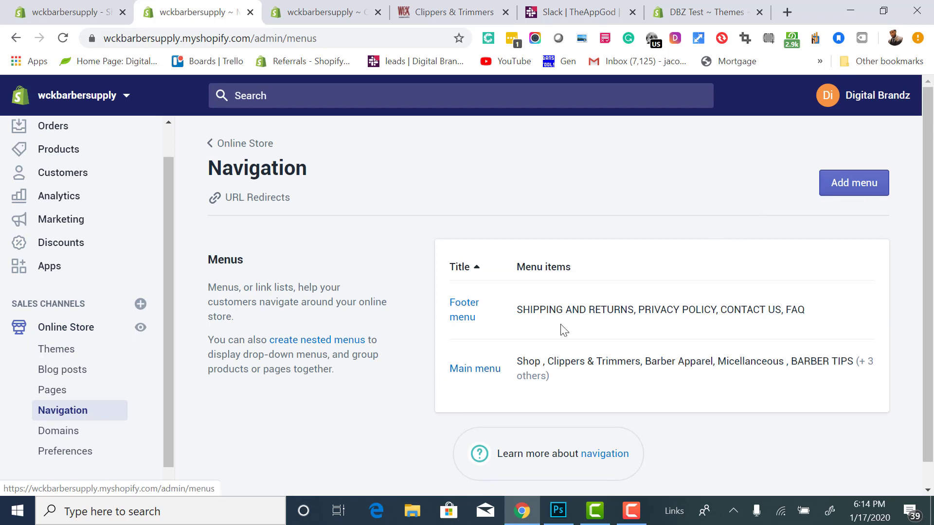
pyautogui.click(474, 373)
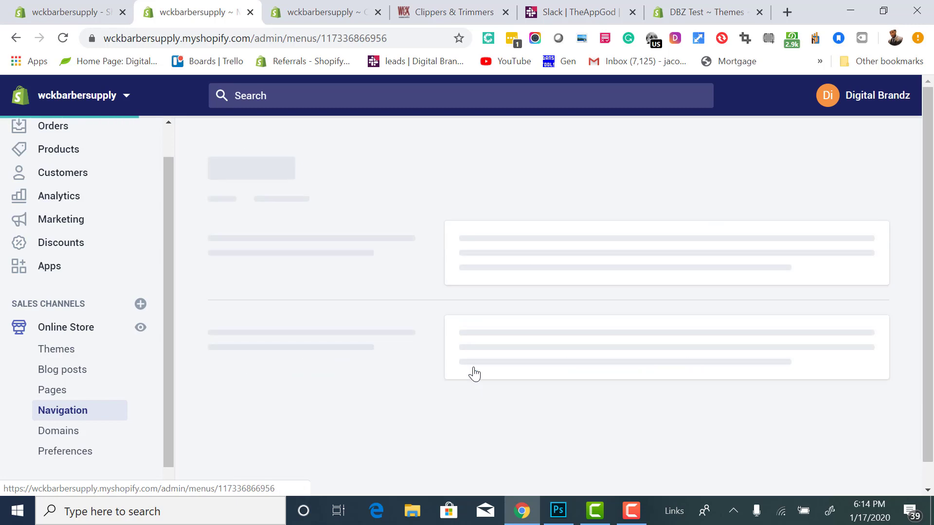
pyautogui.scroll(-4, 474, 373)
pyautogui.scroll(-2, 474, 373)
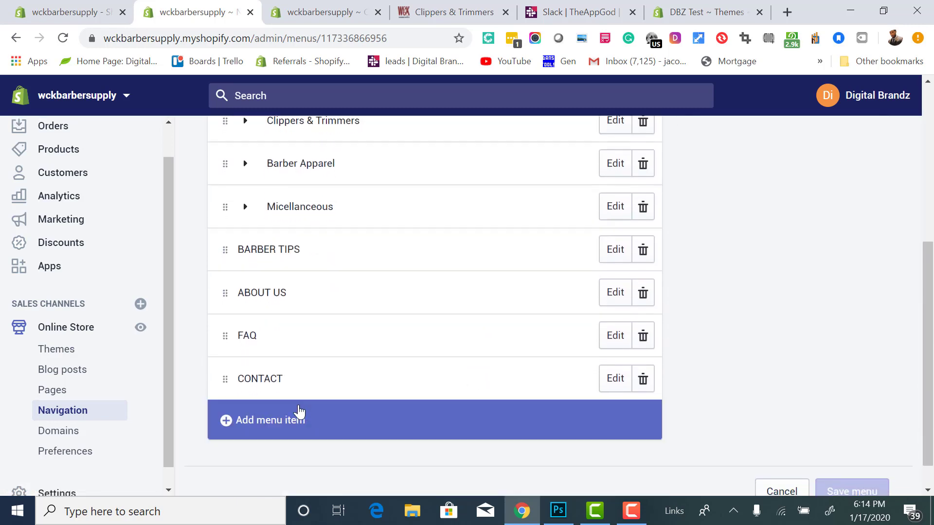
pyautogui.click(286, 429)
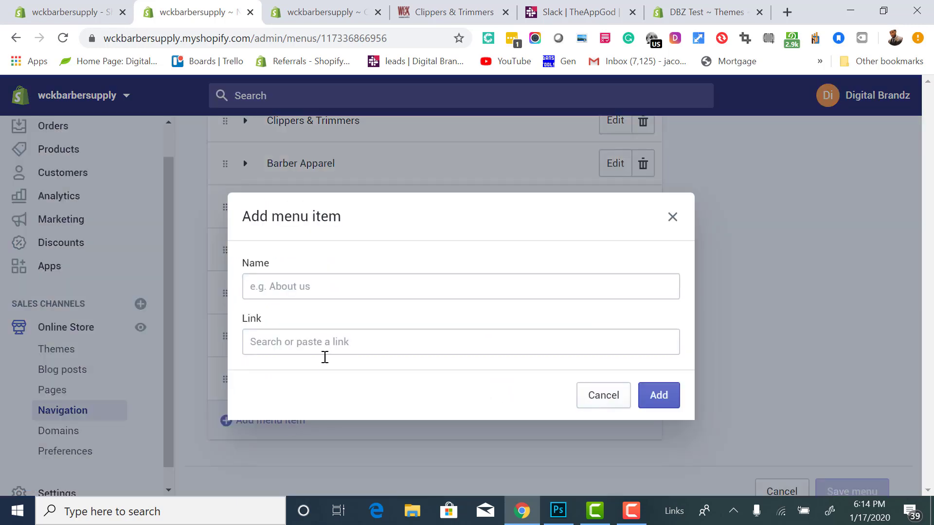
pyautogui.click(603, 404)
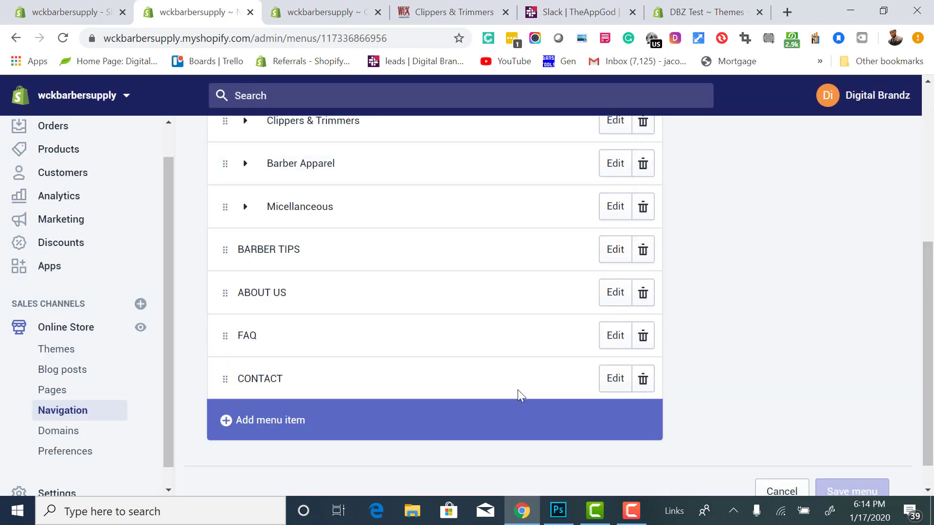
# Add a menu item named All Collections under Shop, linked to All Collections.
pyautogui.scroll(3, 305, 317)
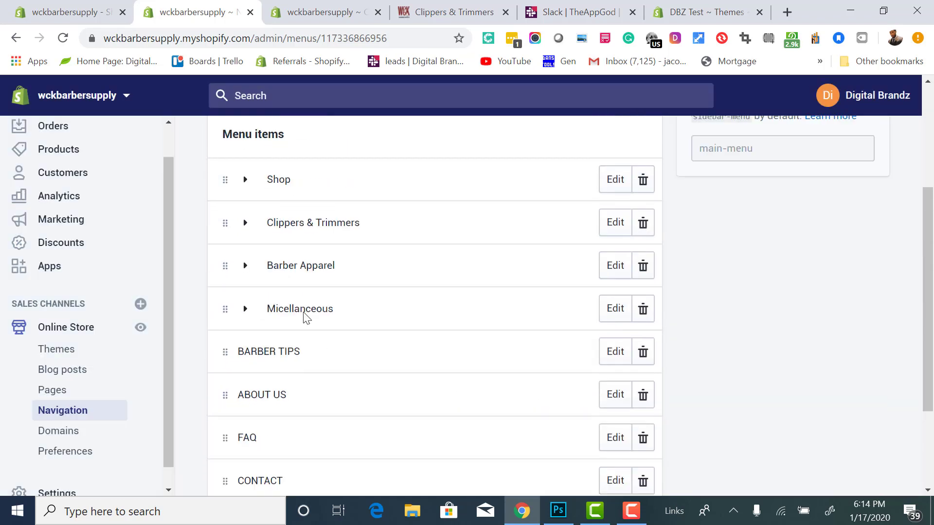
pyautogui.click(245, 189)
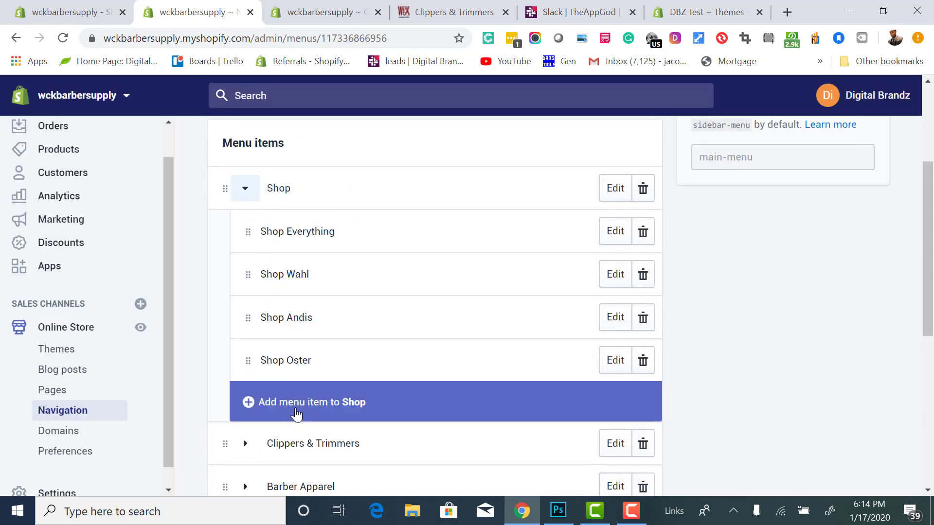
pyautogui.click(296, 411)
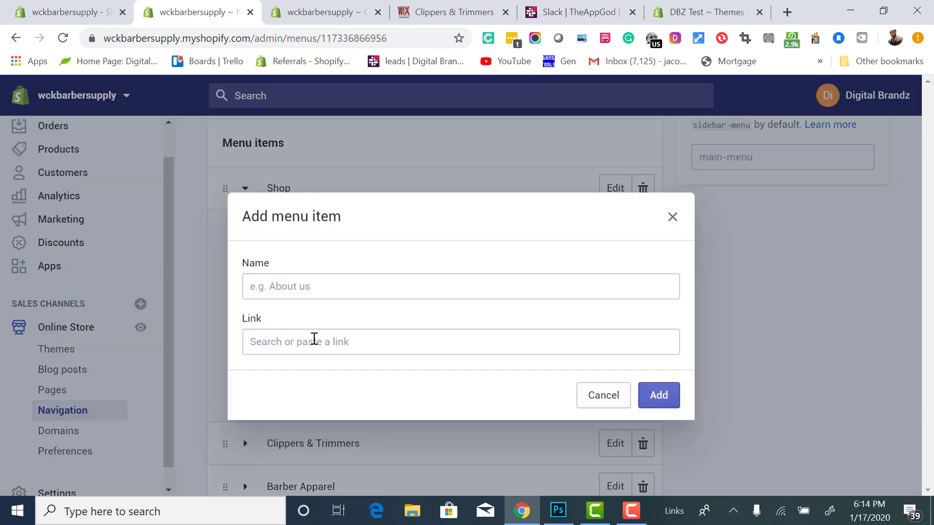
pyautogui.click(314, 339)
pyautogui.click(316, 433)
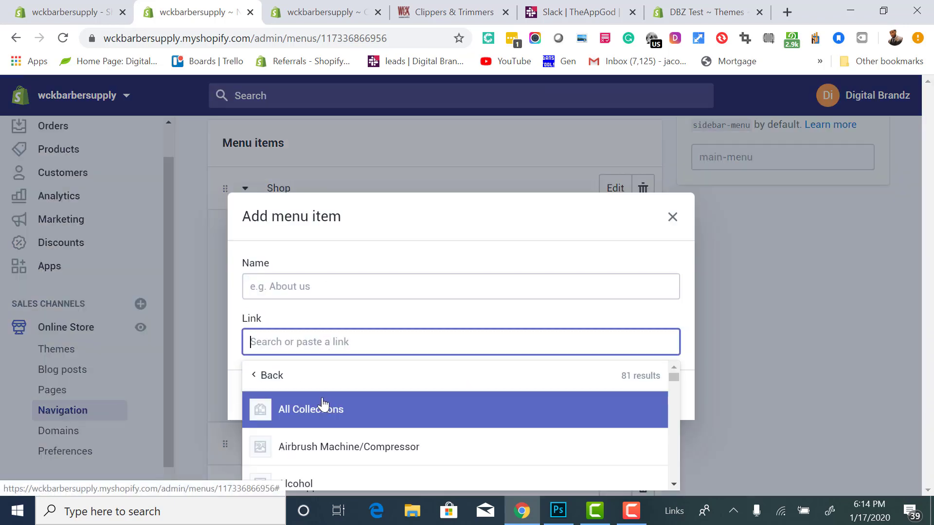
pyautogui.click(329, 412)
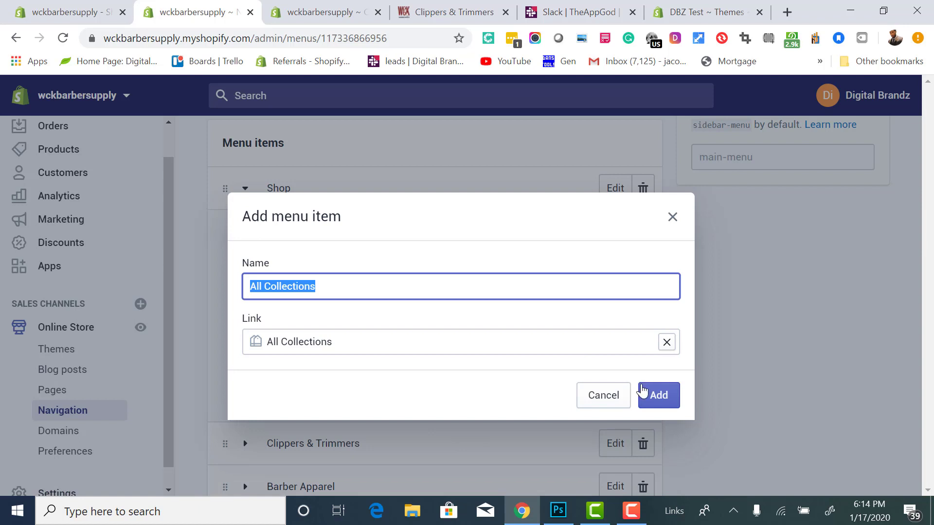
pyautogui.click(643, 392)
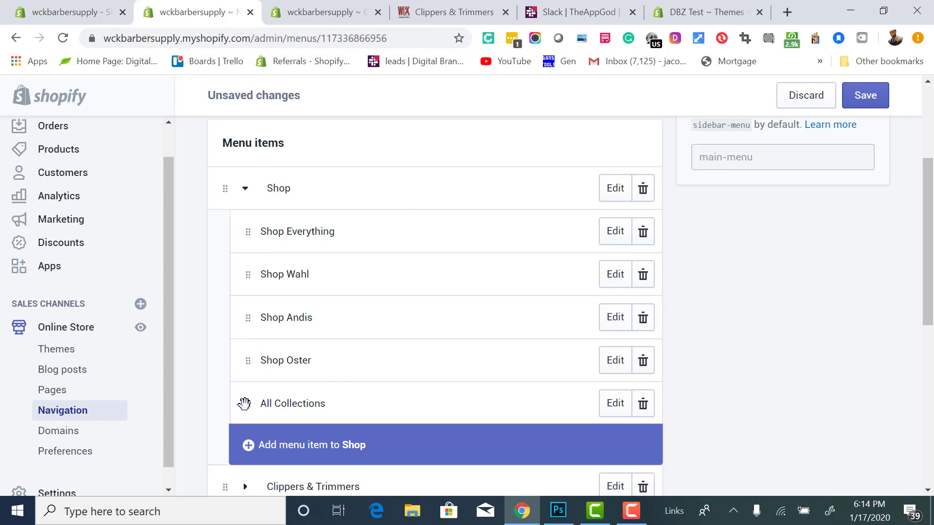
# Nest the All Collections menu item beneath Shop Oster and move it beneath Shop Andis.
pyautogui.moveTo(244, 403); pyautogui.dragTo(330, 404)
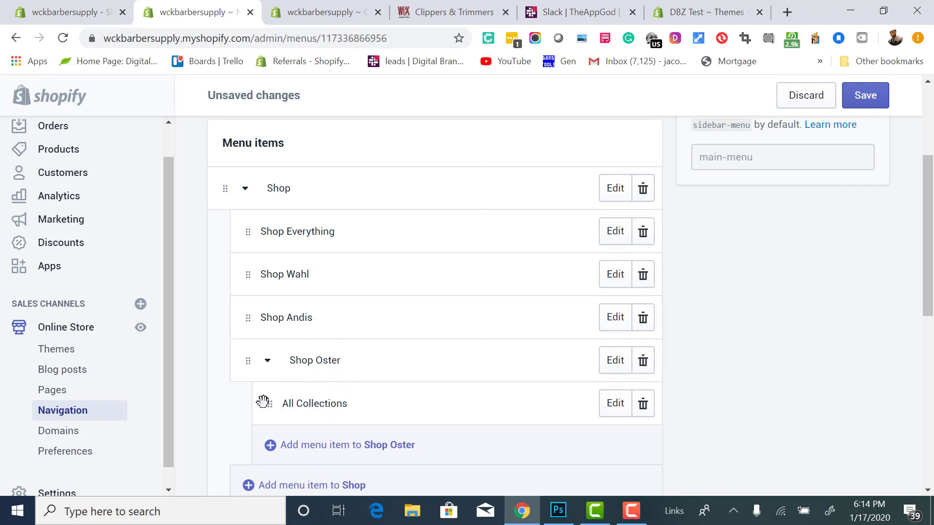
pyautogui.moveTo(263, 402); pyautogui.dragTo(234, 375)
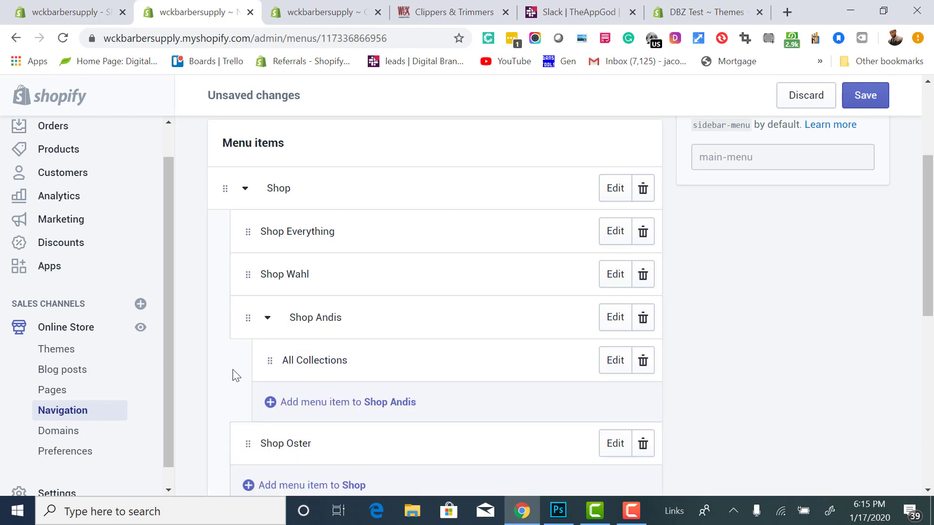
# Remove the All Collections menu item from the Main menu and review the remaining items.
pyautogui.click(641, 369)
pyautogui.click(654, 234)
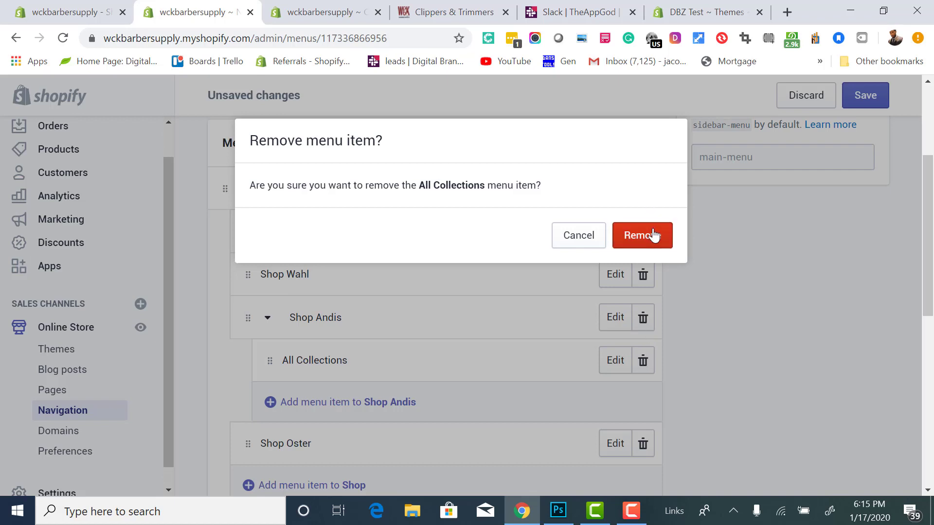
pyautogui.scroll(-7, 490, 365)
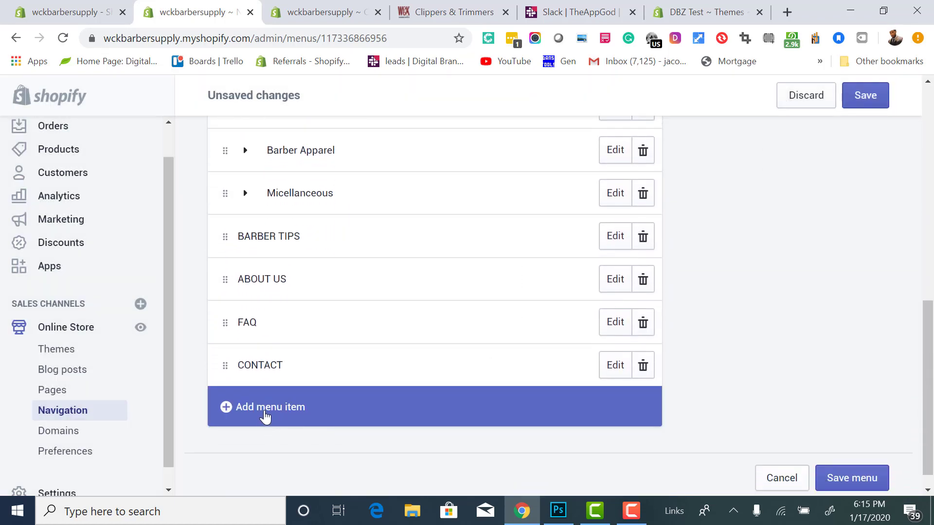
pyautogui.scroll(5, 243, 220)
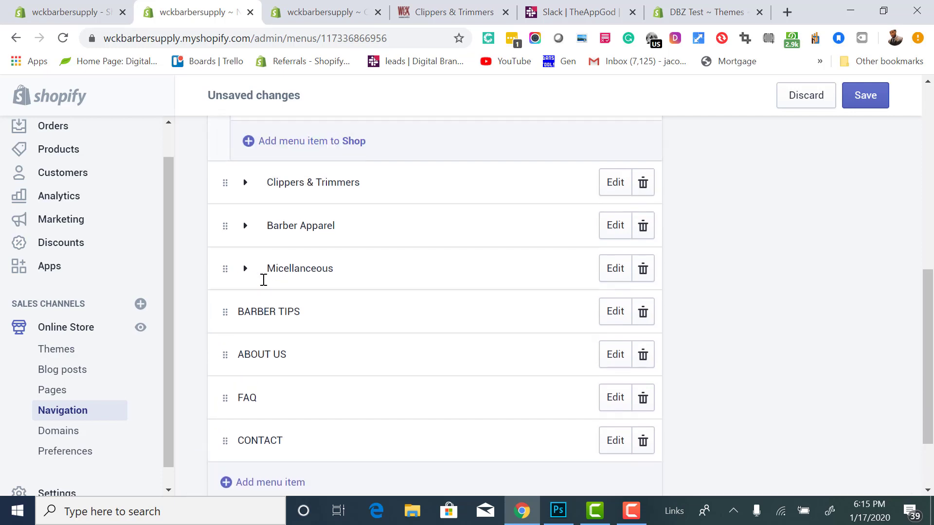
pyautogui.scroll(2, 248, 231)
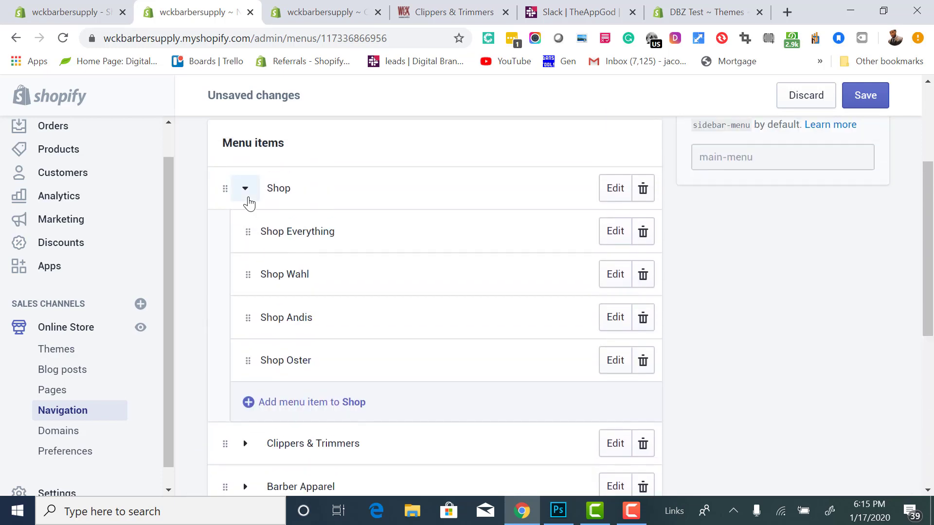
# Collapse Shop and check the items nested under Barber Apparel and Clippers & Trimmers in the Main menu.
pyautogui.click(246, 194)
pyautogui.click(245, 275)
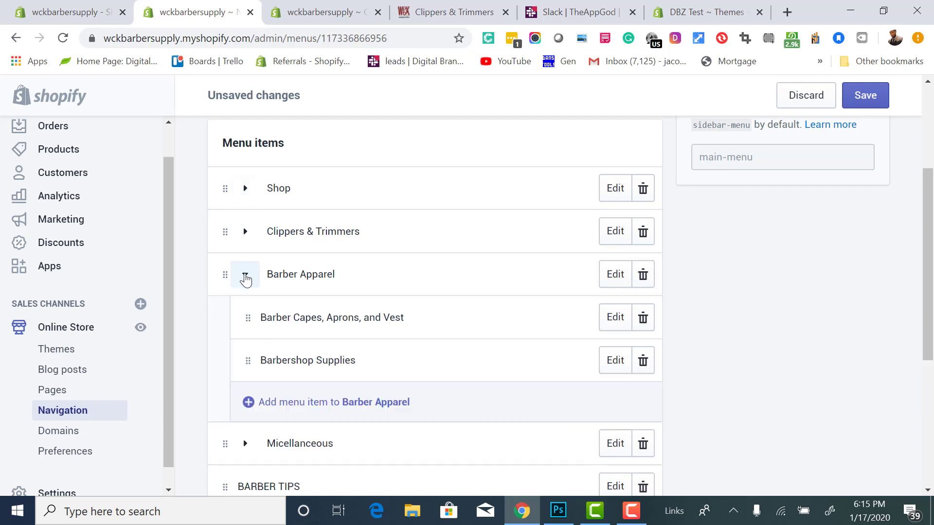
pyautogui.click(246, 231)
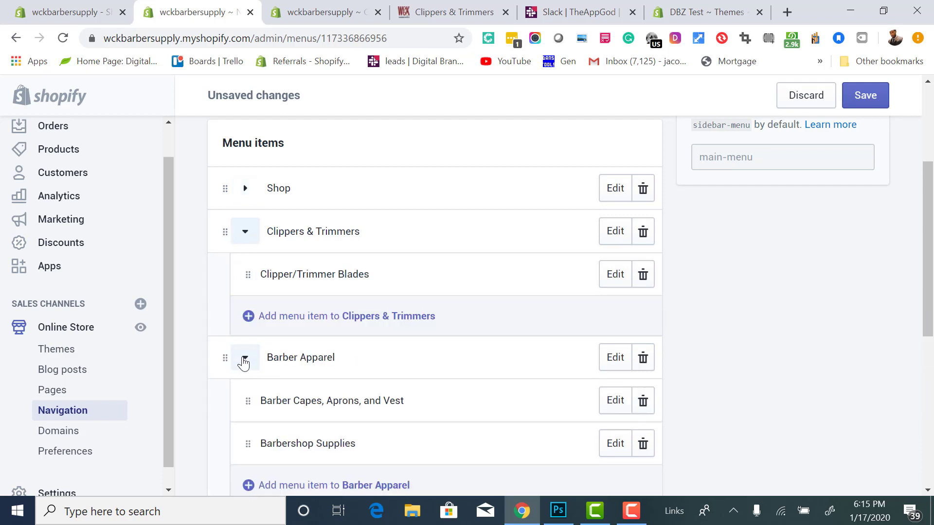
pyautogui.click(245, 358)
pyautogui.click(245, 232)
pyautogui.scroll(-3, 244, 313)
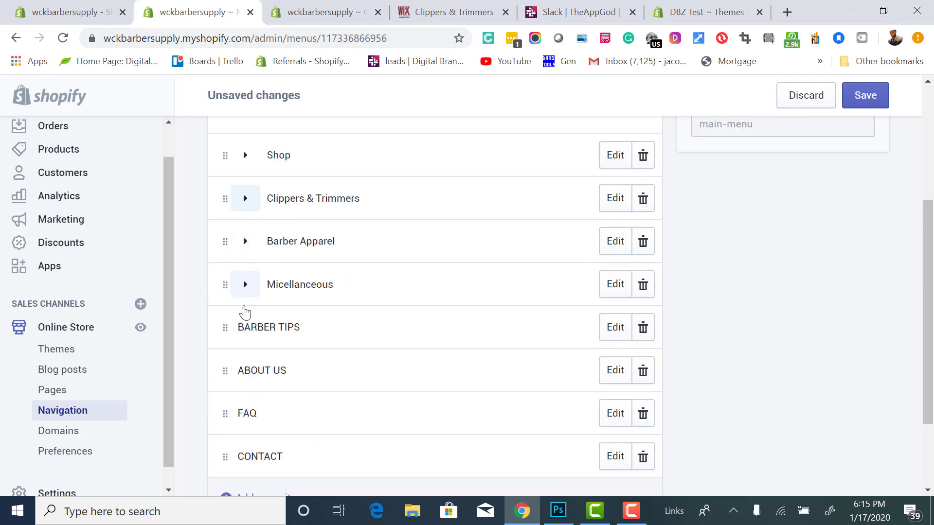
# Add a top-level Alcohol menu item linked to the Alcohol collection and nest it beneath CONTACT.
pyautogui.click(254, 391)
pyautogui.click(290, 335)
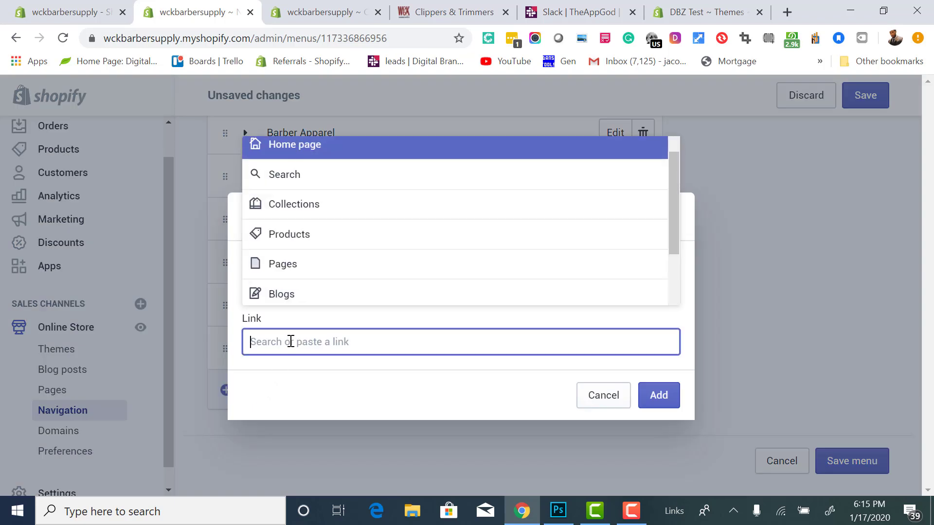
pyautogui.click(304, 214)
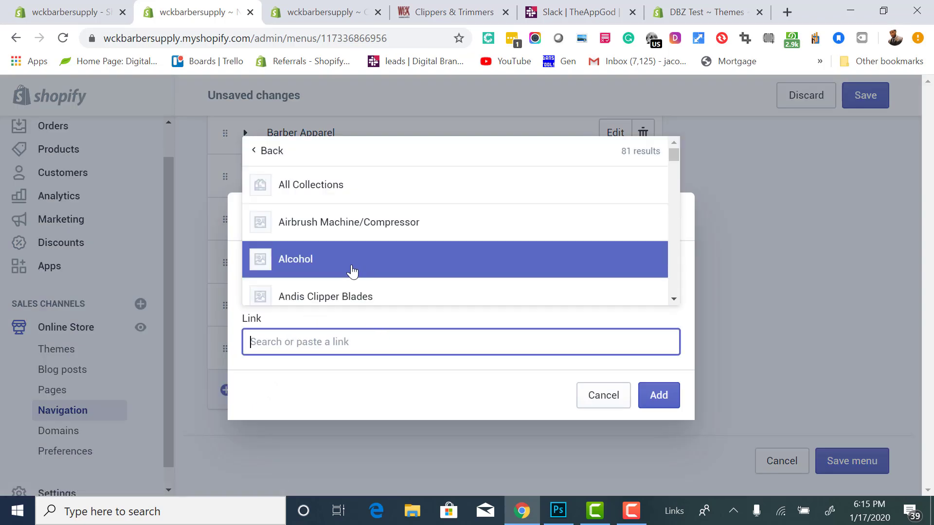
pyautogui.click(350, 268)
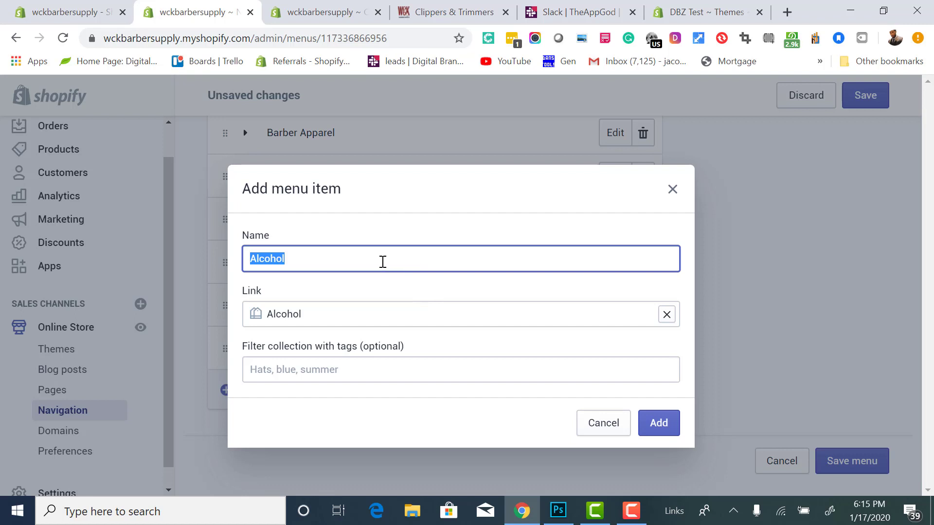
pyautogui.click(657, 422)
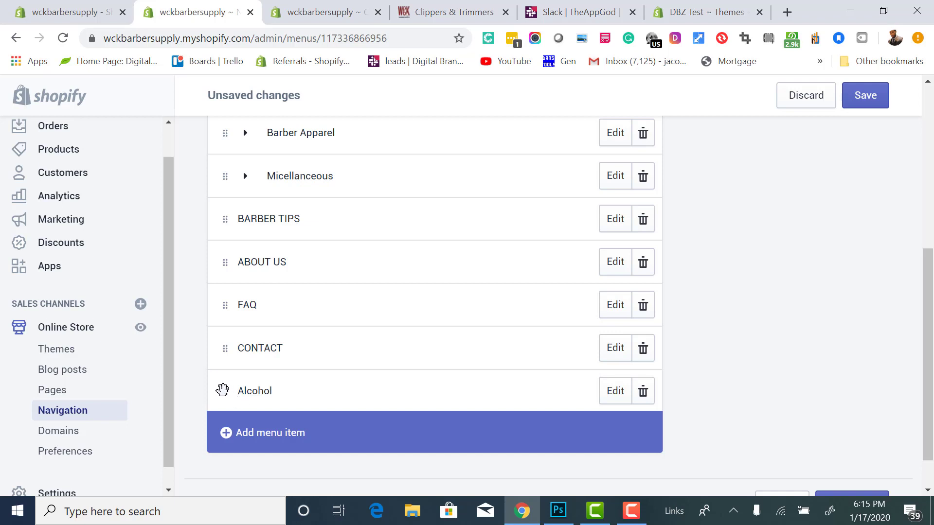
pyautogui.moveTo(223, 389); pyautogui.dragTo(288, 390)
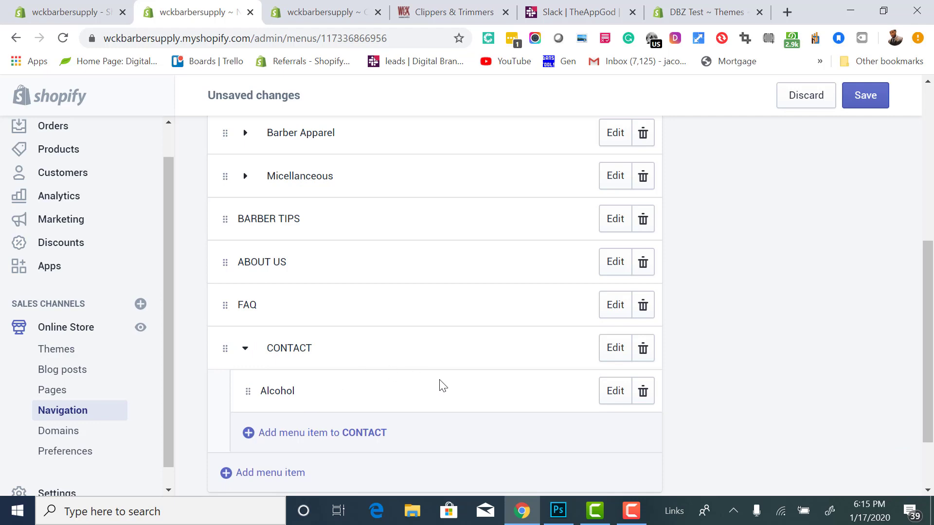
# Remove the Alcohol menu item from beneath CONTACT.
pyautogui.click(644, 399)
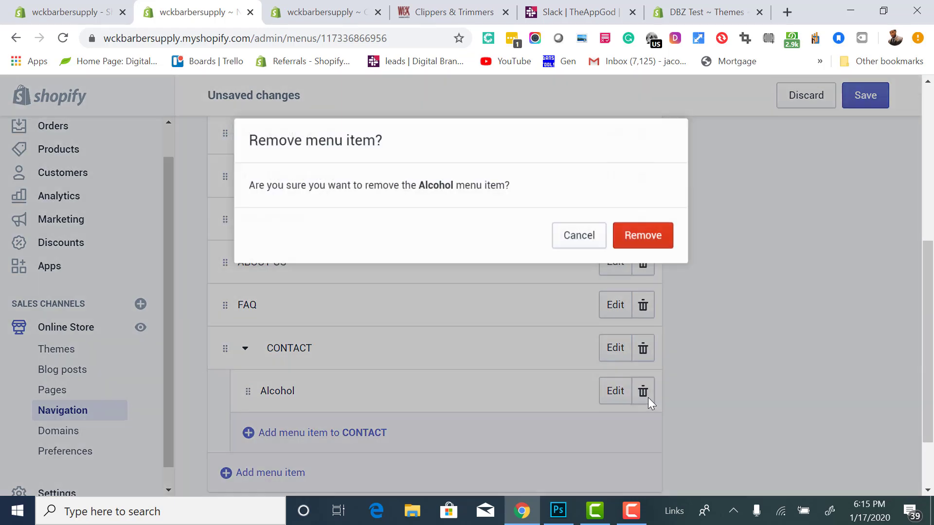
pyautogui.click(664, 240)
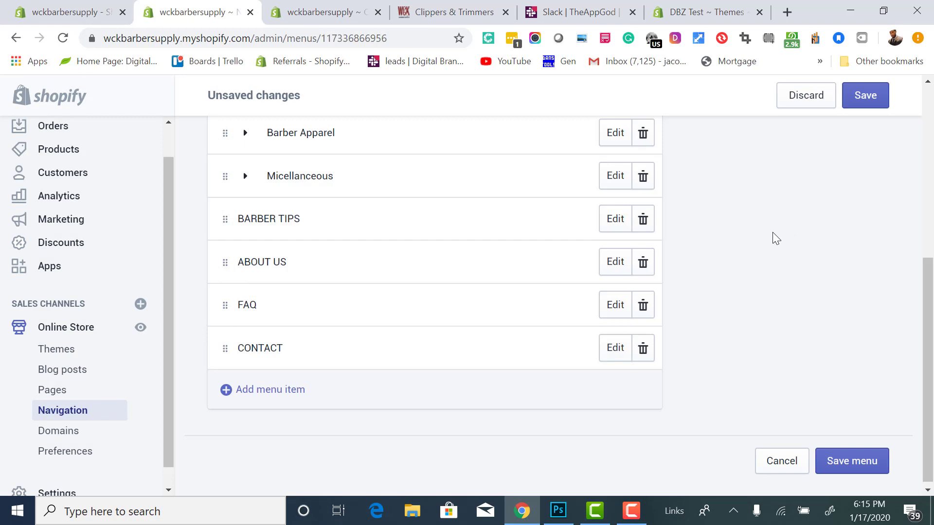
pyautogui.scroll(4, 418, 245)
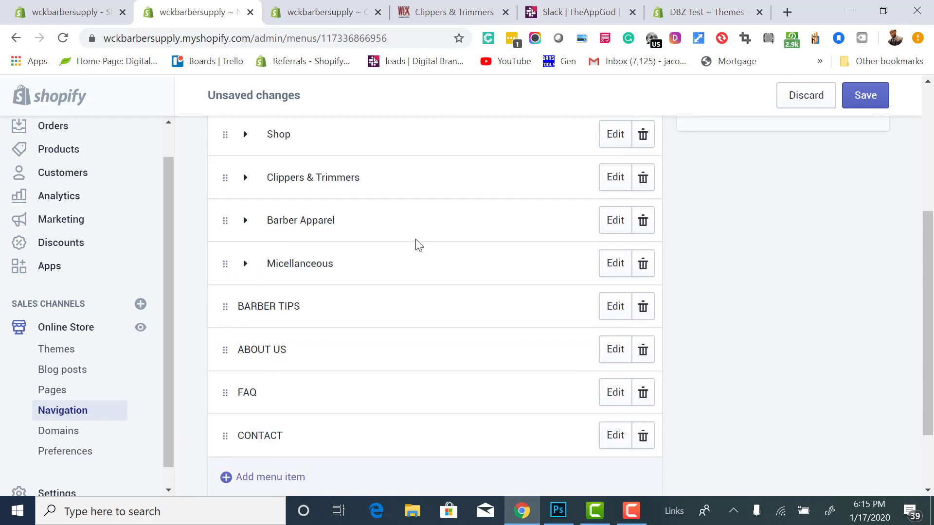
# Open the storefront preview's home page and examine the Micellaneous submenu and the collection tiles.
pyautogui.click(434, 6)
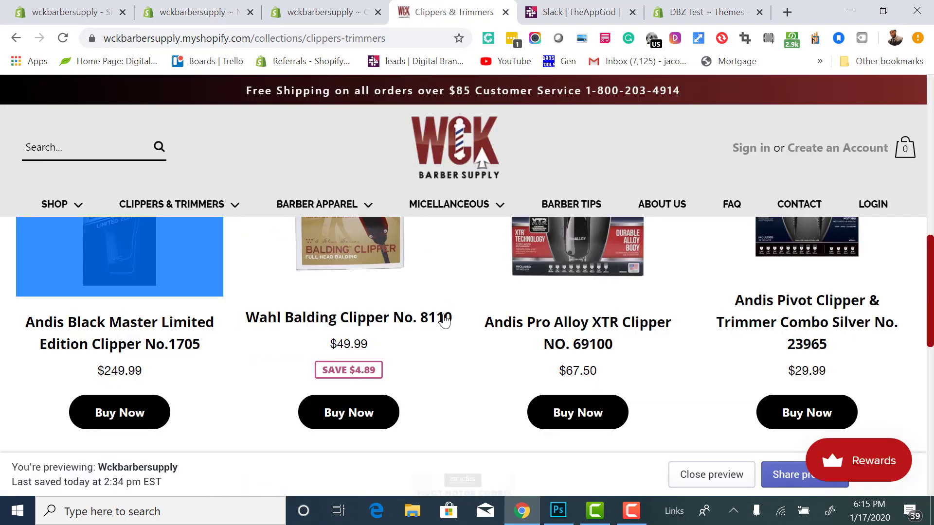
pyautogui.click(450, 142)
pyautogui.moveTo(433, 209)
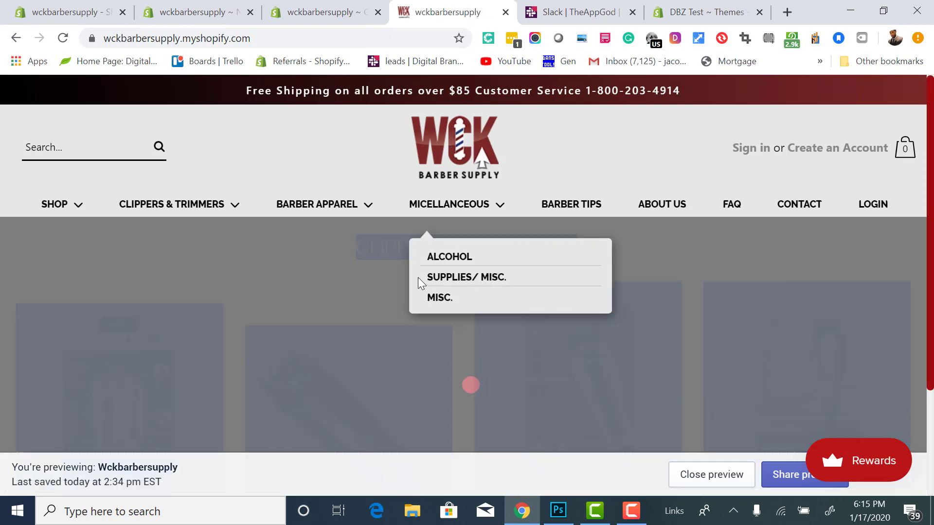
pyautogui.scroll(-2, 418, 278)
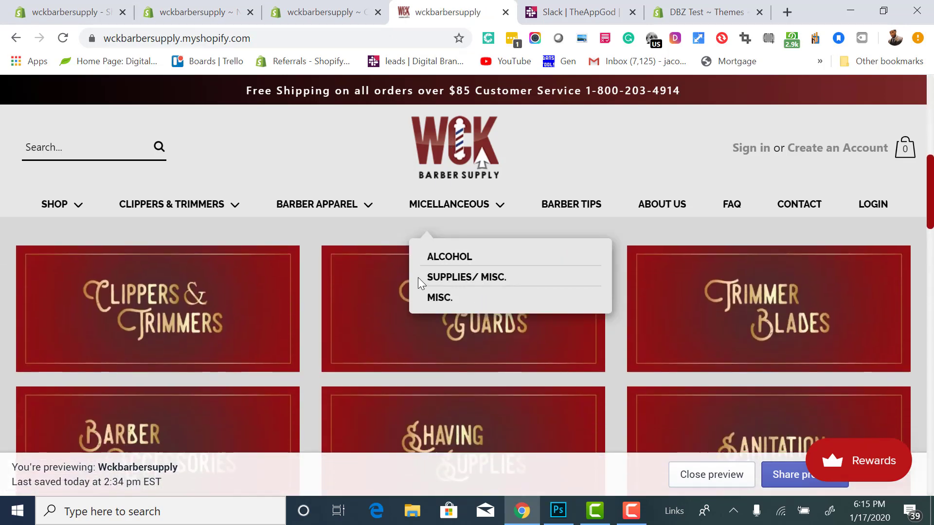
pyautogui.scroll(-1, 196, 344)
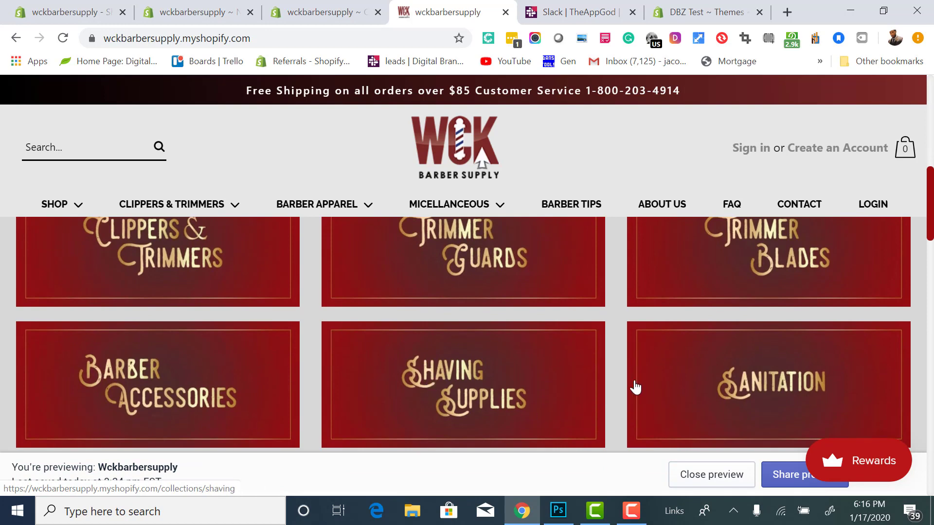
pyautogui.scroll(1, 596, 377)
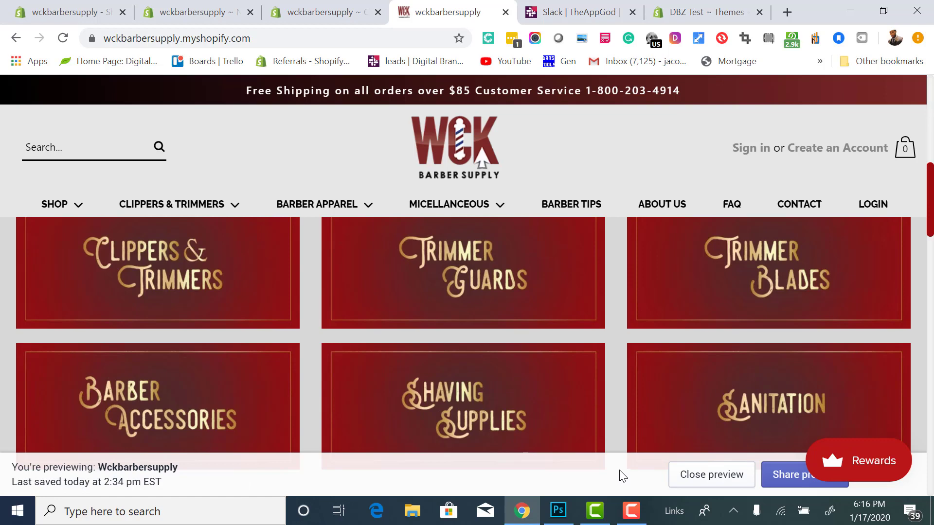
pyautogui.scroll(1, 579, 404)
pyautogui.scroll(-1, 579, 404)
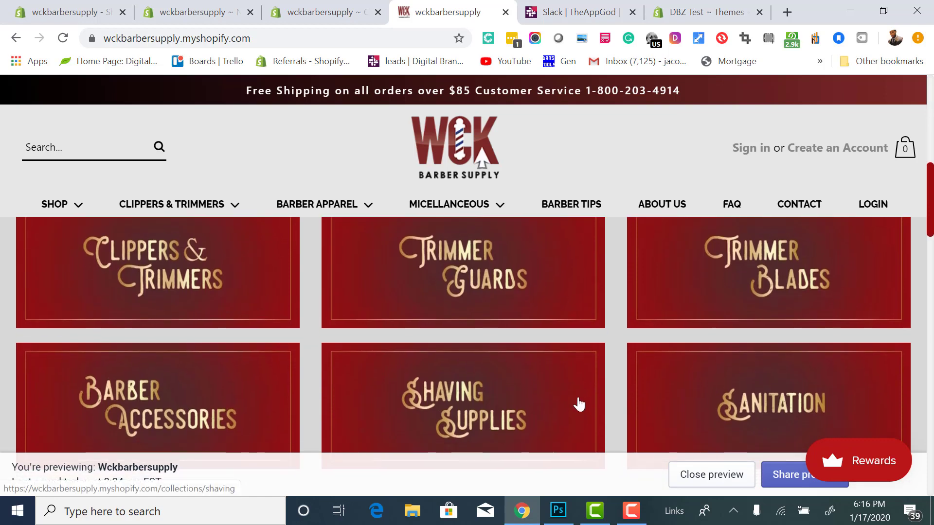
pyautogui.scroll(-1, 579, 404)
pyautogui.scroll(1, 579, 404)
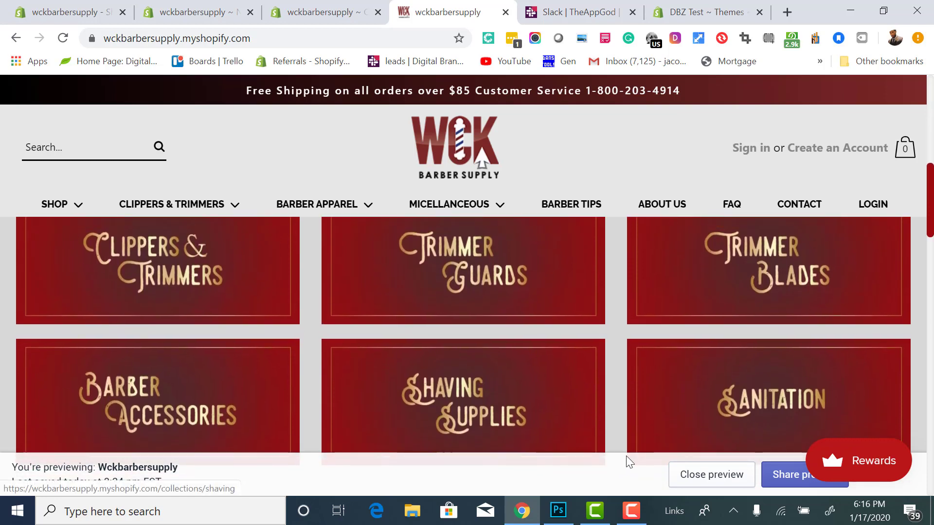
pyautogui.click(632, 515)
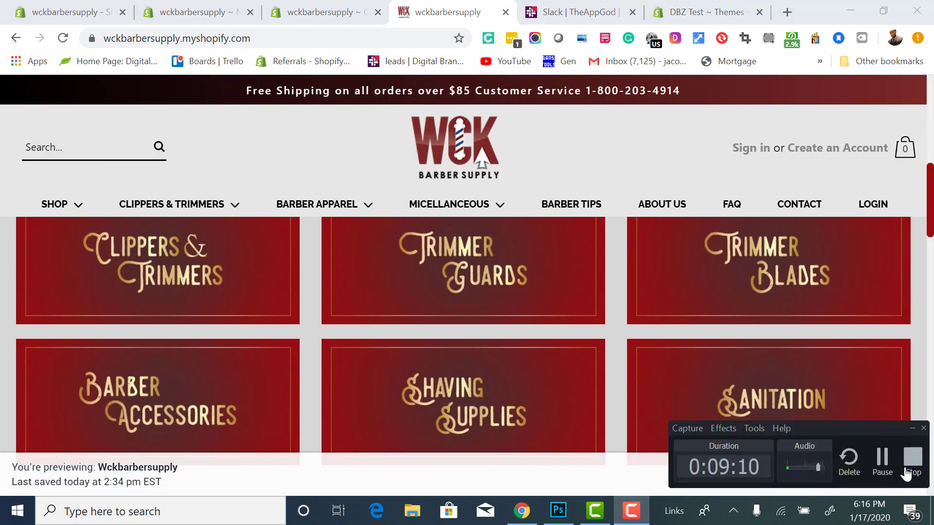